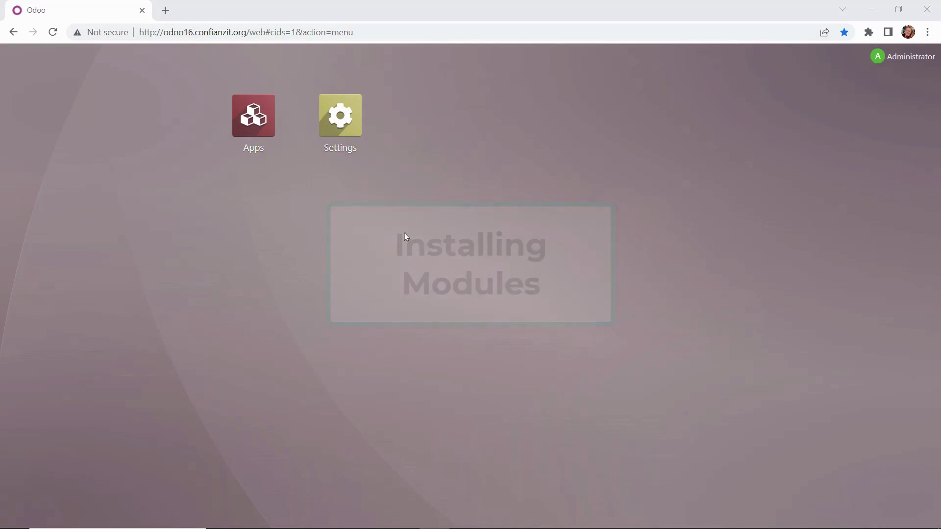
# - Show the Apps catalogue as a list and mark Sales, Website, Inventory and Accounting
pyautogui.click(236, 131)
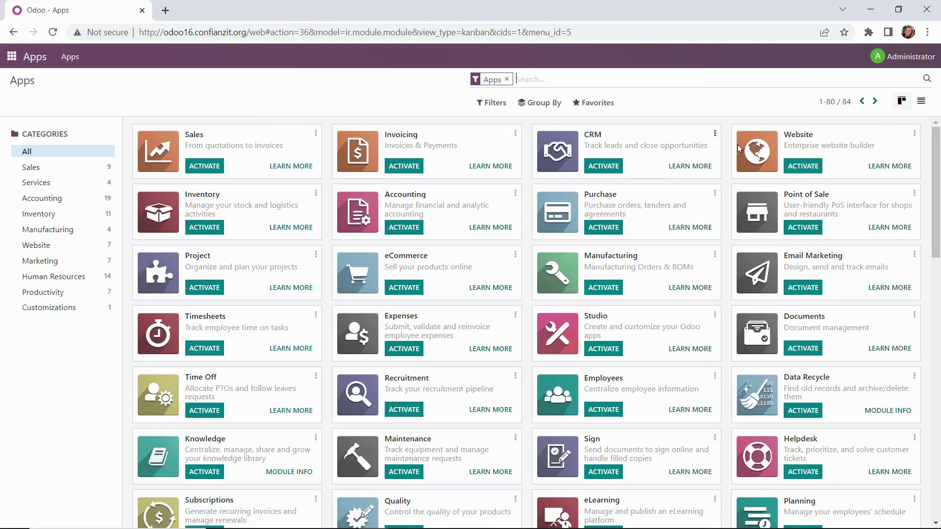
pyautogui.click(921, 105)
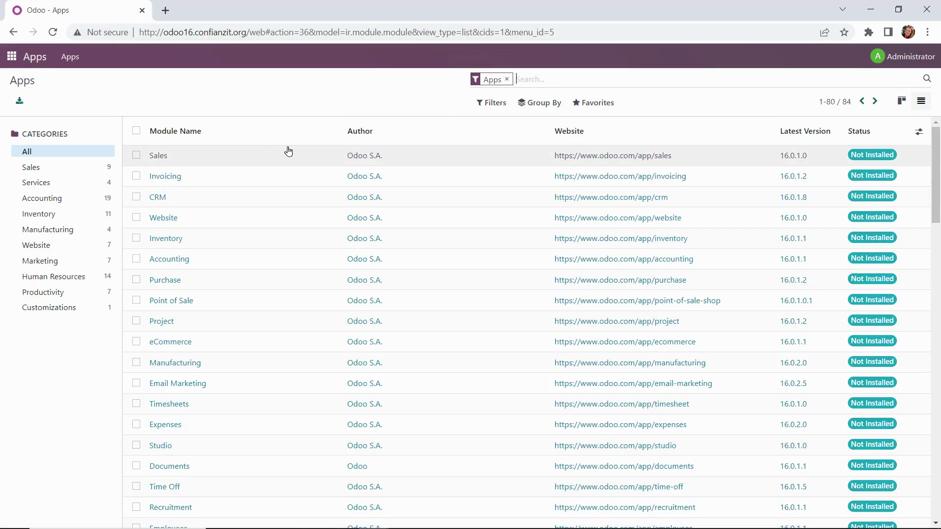
pyautogui.click(136, 156)
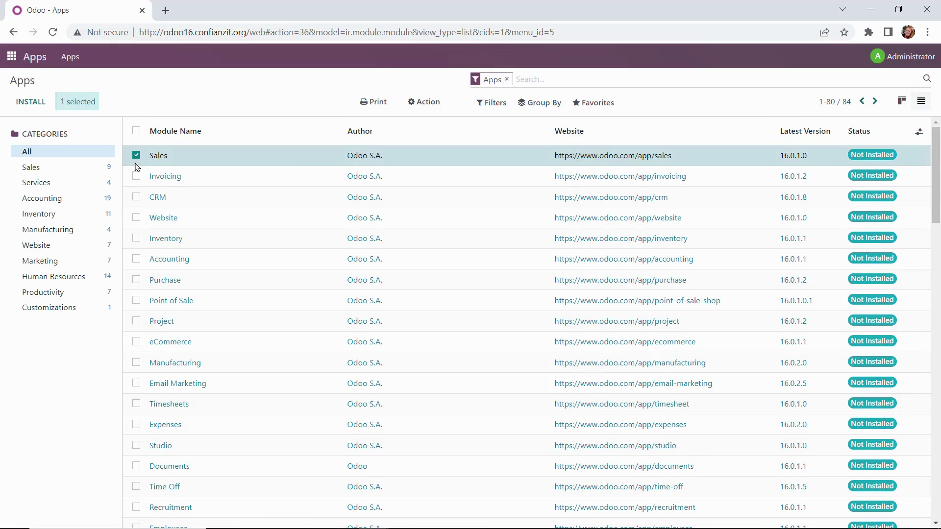
pyautogui.click(136, 218)
pyautogui.click(137, 238)
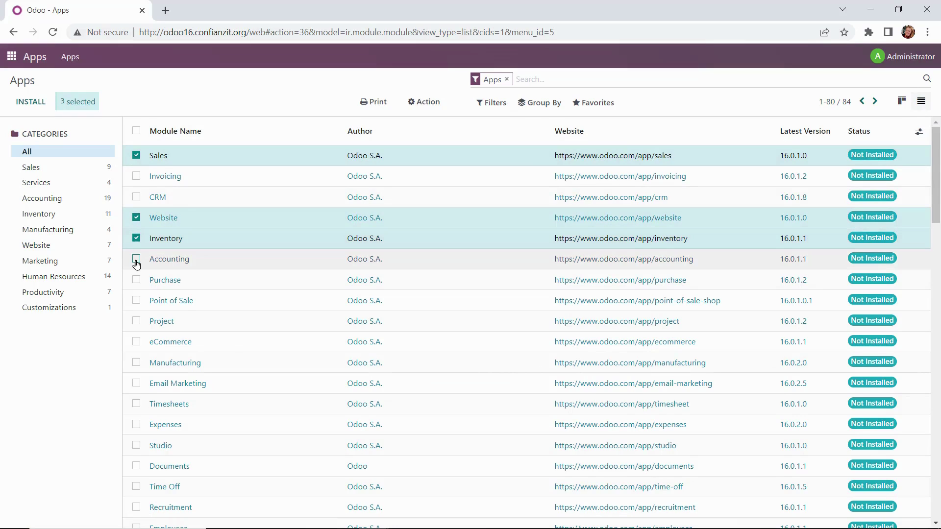
pyautogui.click(137, 259)
# - Also mark Purchase, Point of Sale and Contacts for installation
pyautogui.click(136, 279)
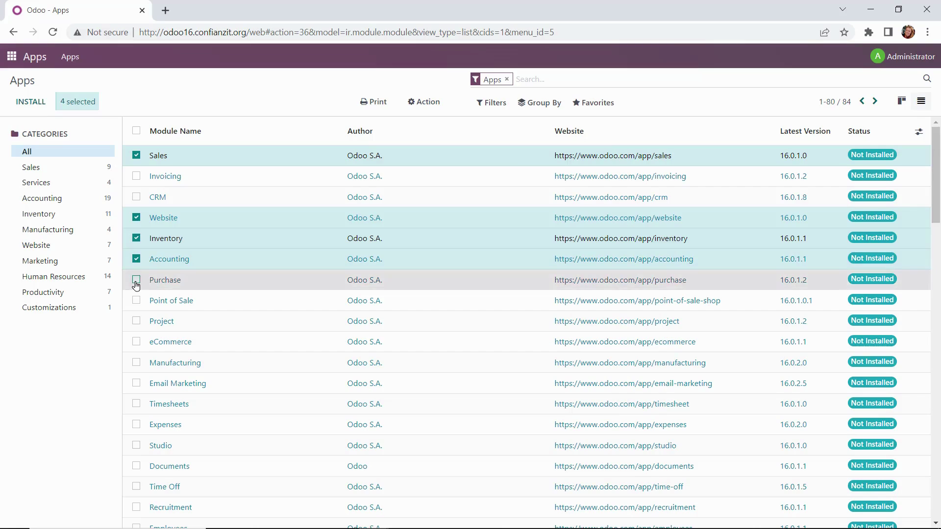
pyautogui.click(137, 301)
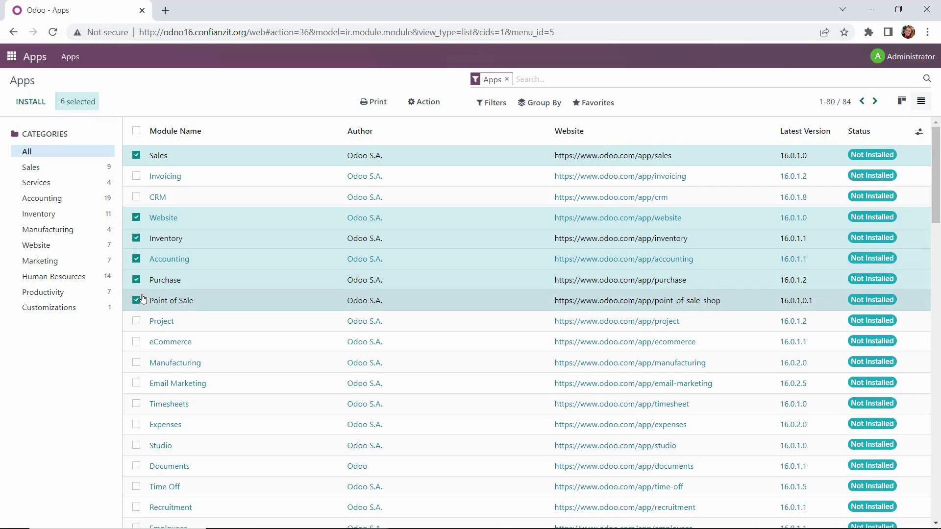
pyautogui.scroll(-5, 143, 299)
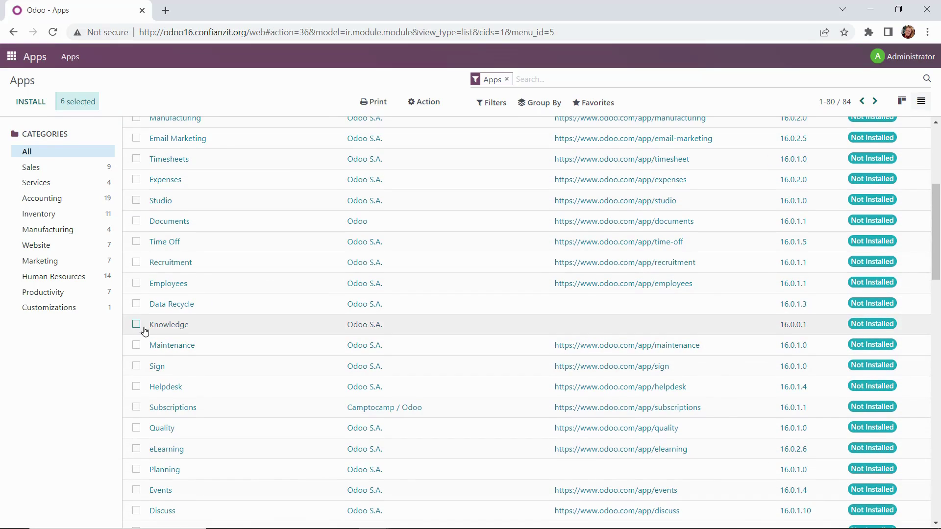
pyautogui.scroll(-3, 144, 331)
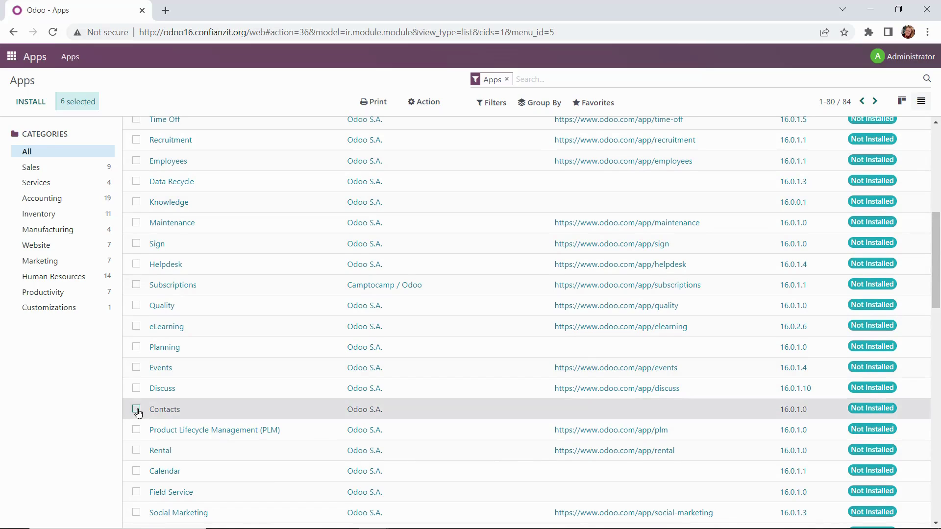
pyautogui.click(137, 409)
pyautogui.scroll(3, 174, 304)
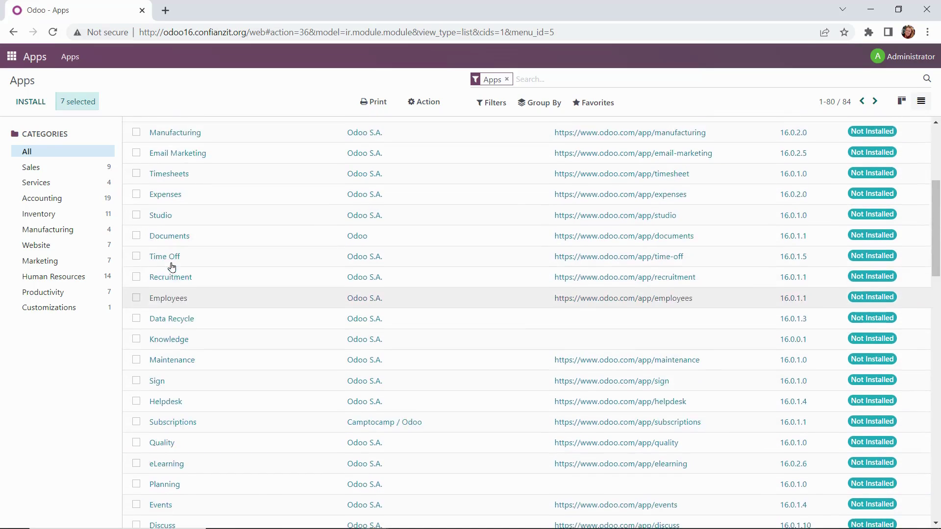
pyautogui.scroll(3, 172, 267)
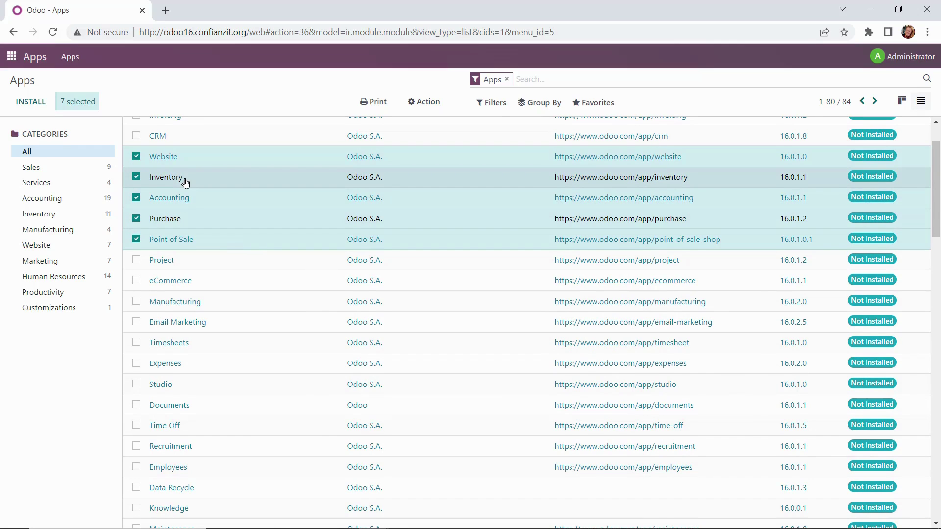
pyautogui.scroll(2, 174, 165)
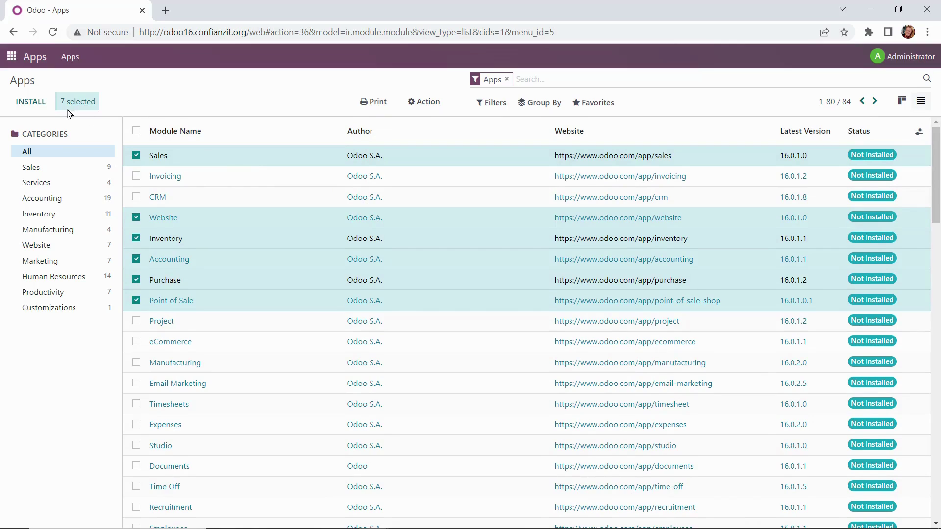
# - Install the seven marked apps, check they show Installed, and return to the home screen
pyautogui.click(31, 105)
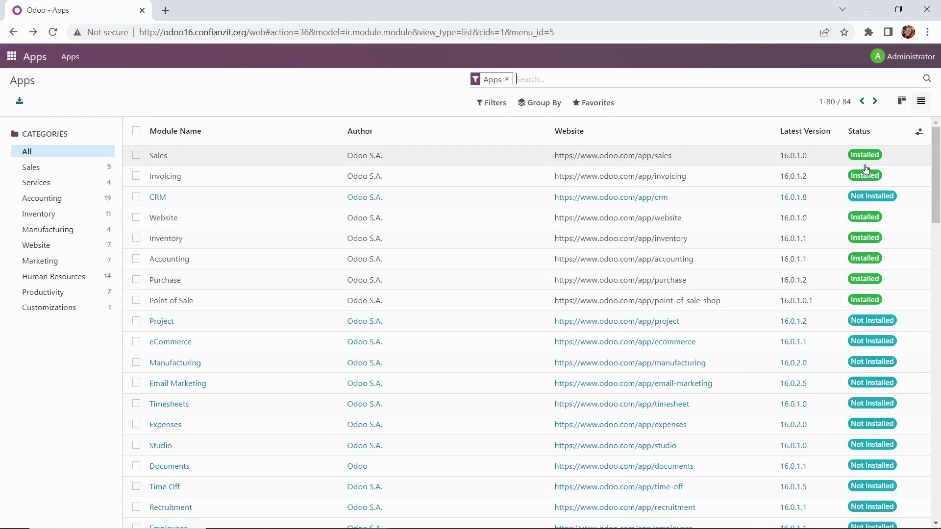
pyautogui.scroll(-2, 822, 301)
pyautogui.scroll(-4, 824, 304)
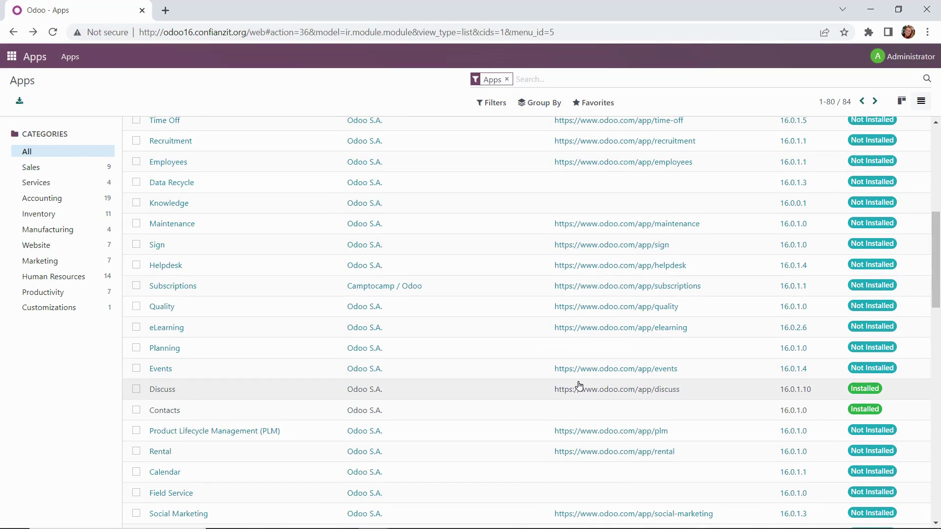
pyautogui.scroll(5, 584, 392)
pyautogui.scroll(1, 575, 271)
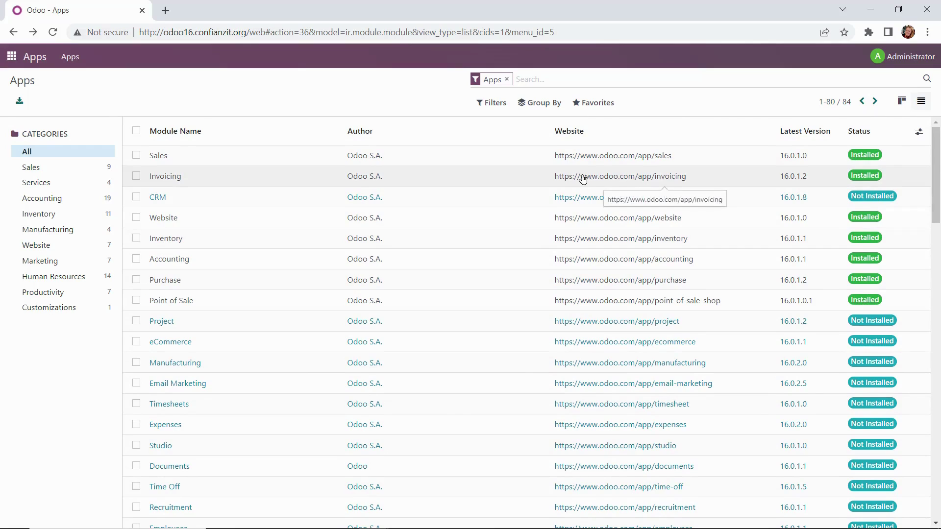
pyautogui.click(8, 61)
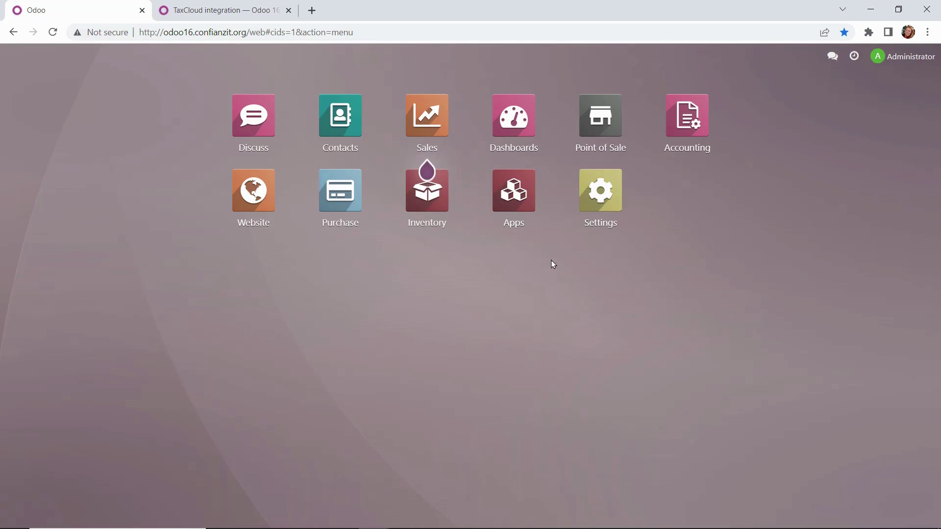
# - Search all modules, not only apps, for 'united states'
pyautogui.click(520, 201)
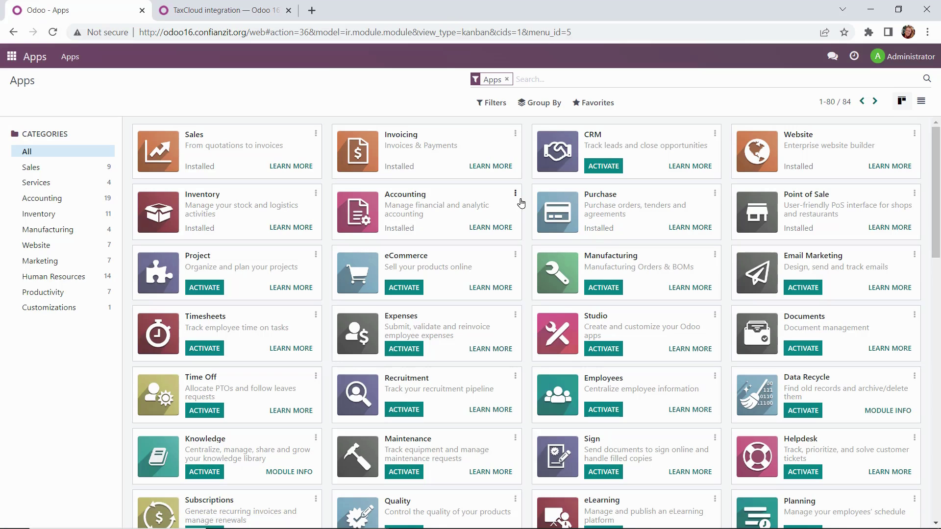
pyautogui.click(507, 79)
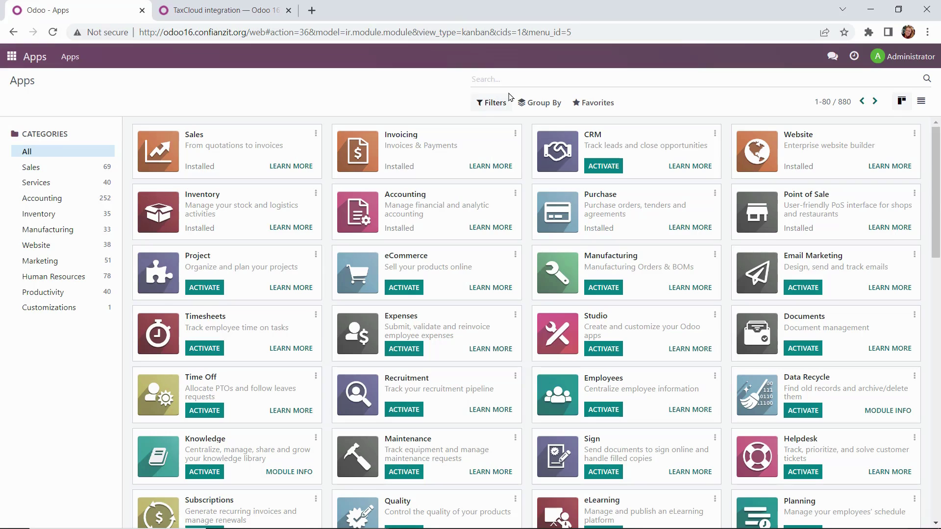
pyautogui.write('united states')
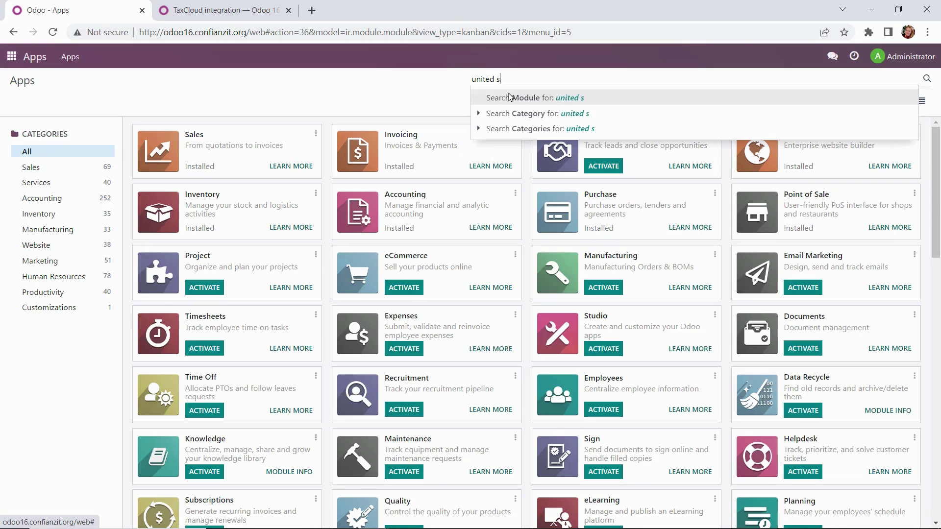
pyautogui.press('Return')
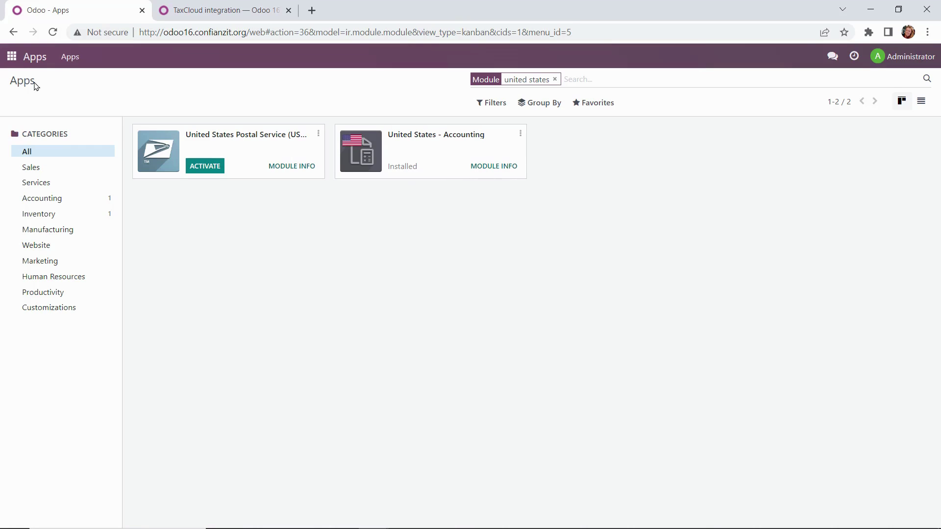
# - In Accounting, set the fiscal year end to 31 December with quarterly tax return periodicity
pyautogui.click(9, 60)
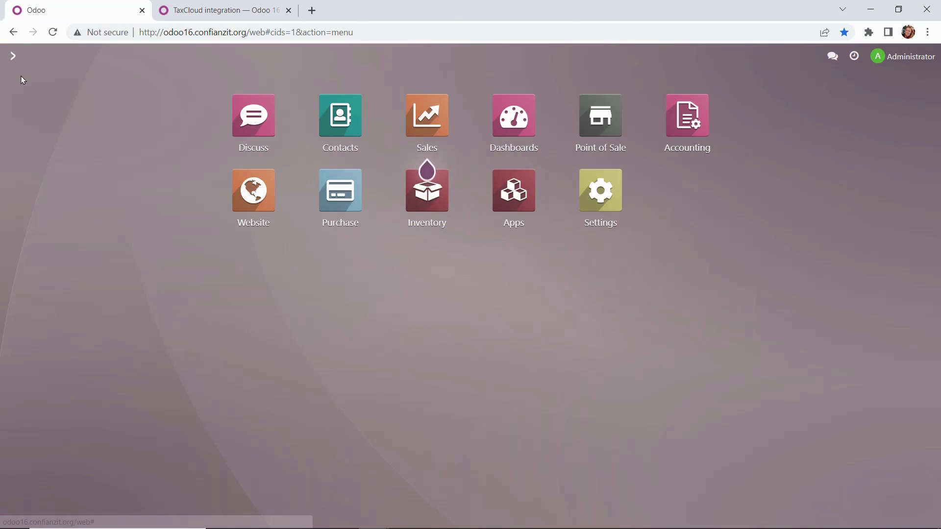
pyautogui.click(702, 121)
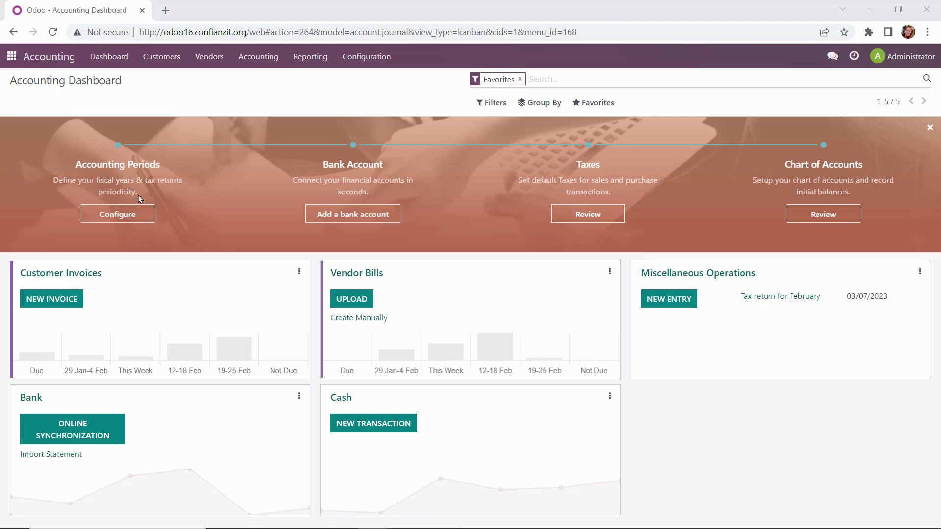
pyautogui.click(108, 220)
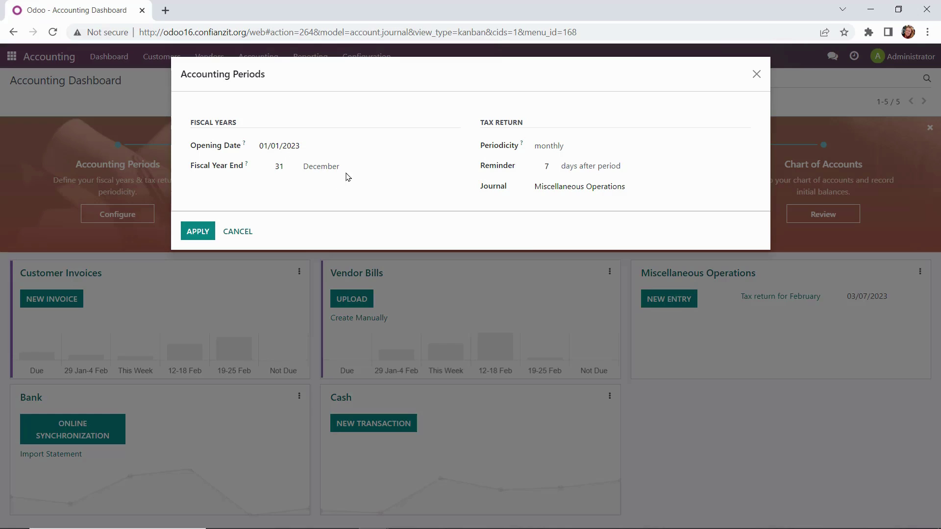
pyautogui.click(570, 146)
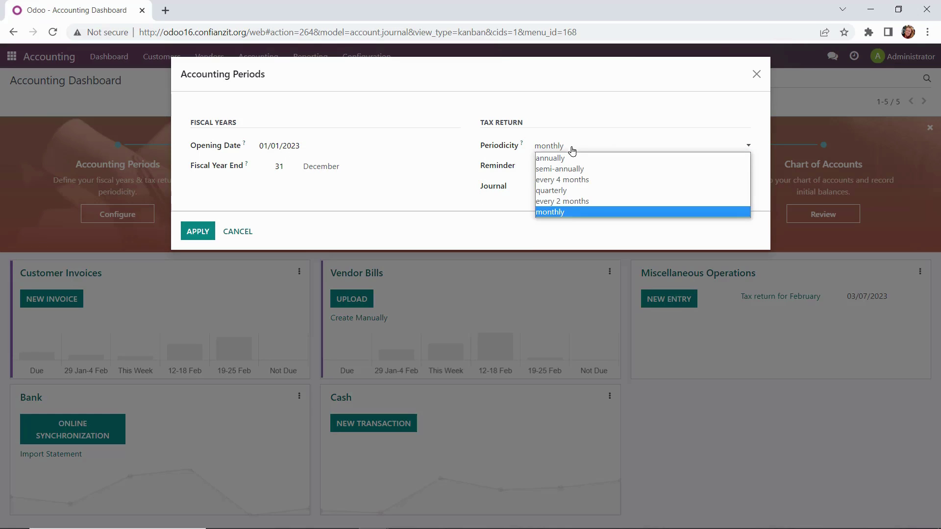
pyautogui.press('Escape')
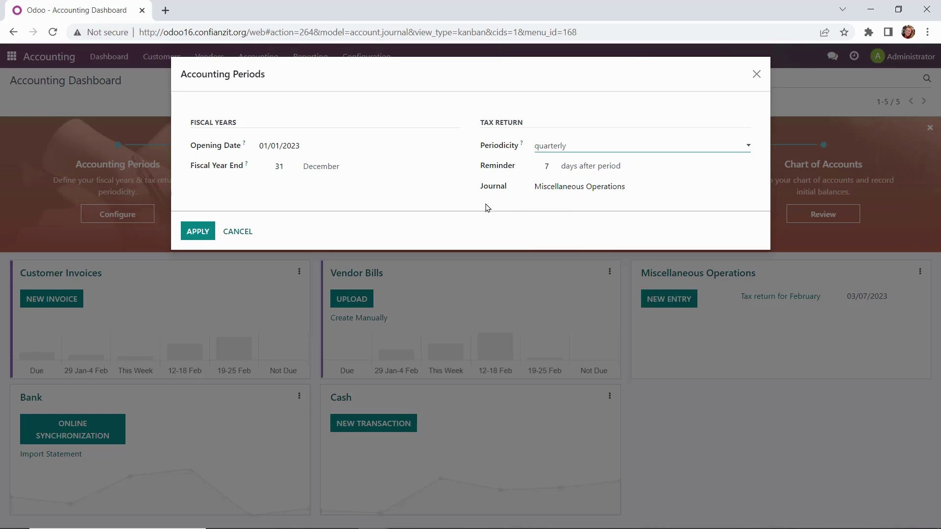
pyautogui.click(198, 236)
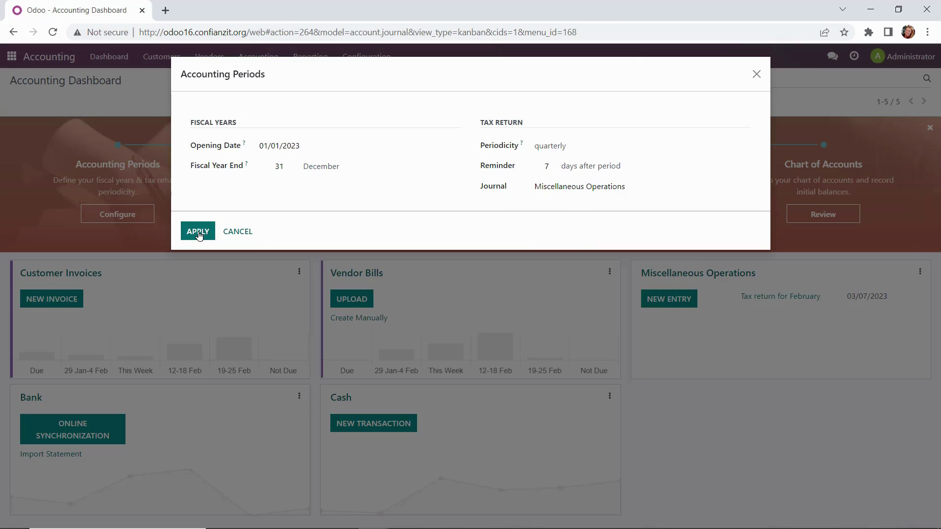
pyautogui.click(198, 236)
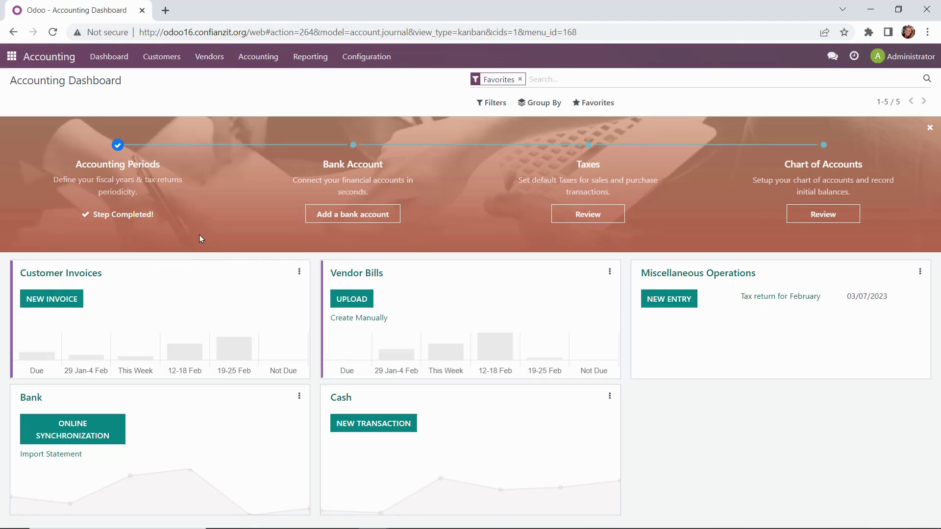
pyautogui.click(363, 224)
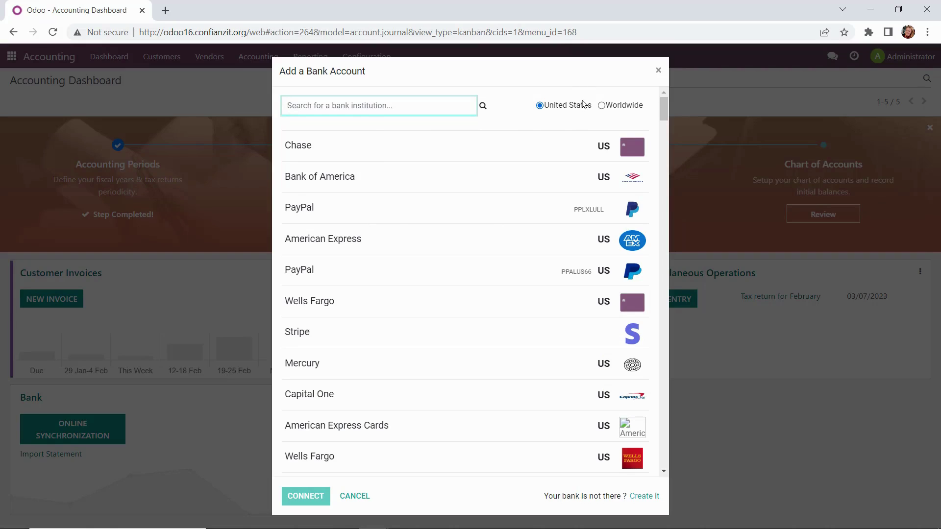
pyautogui.scroll(-7, 548, 363)
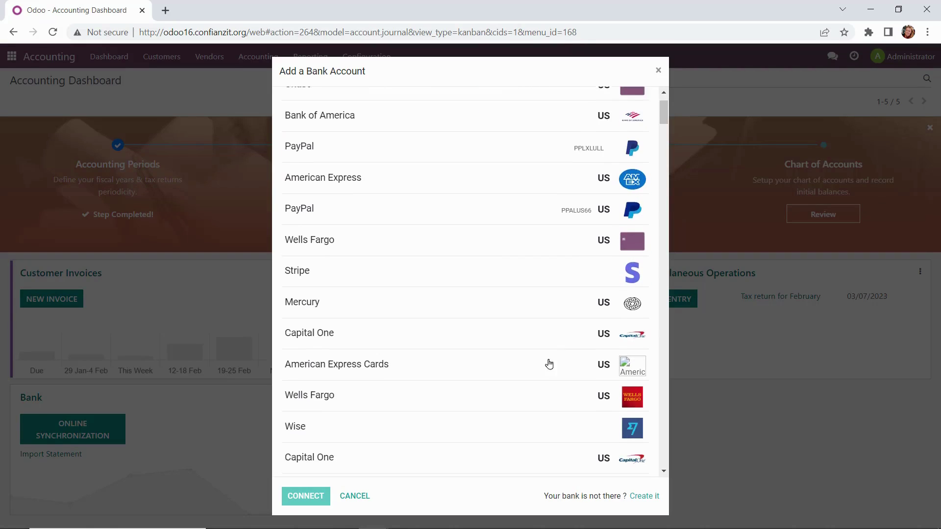
pyautogui.scroll(8, 519, 406)
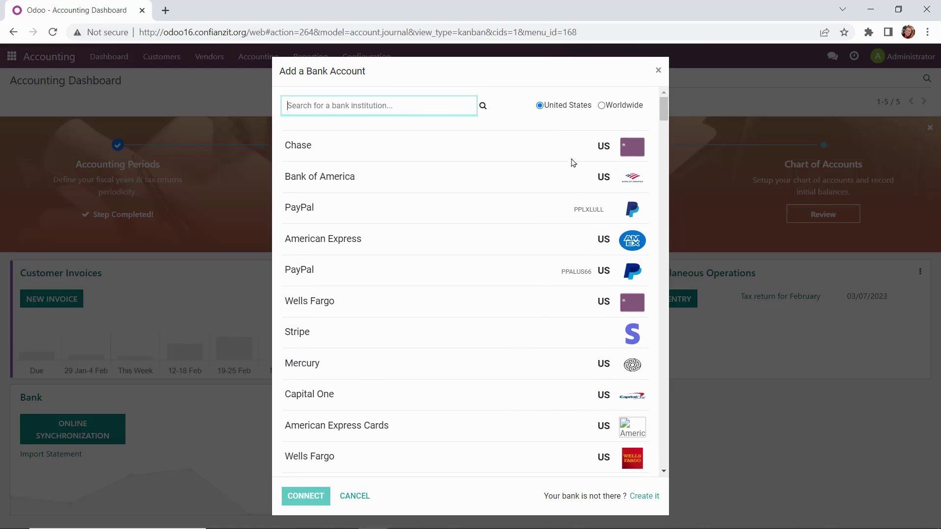
pyautogui.click(658, 70)
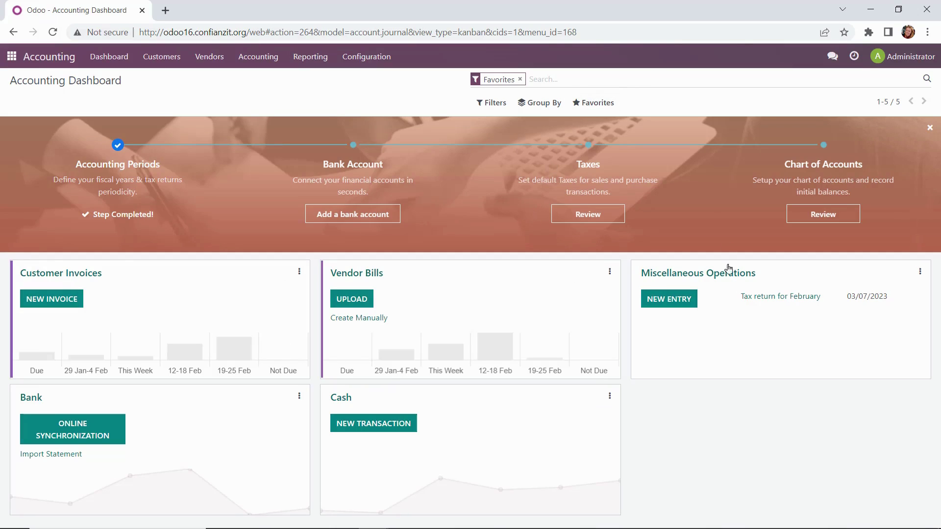
# - Check the Tax 15% and Purchase Tax 15% list, then go back to the Accounting Dashboard
pyautogui.click(613, 217)
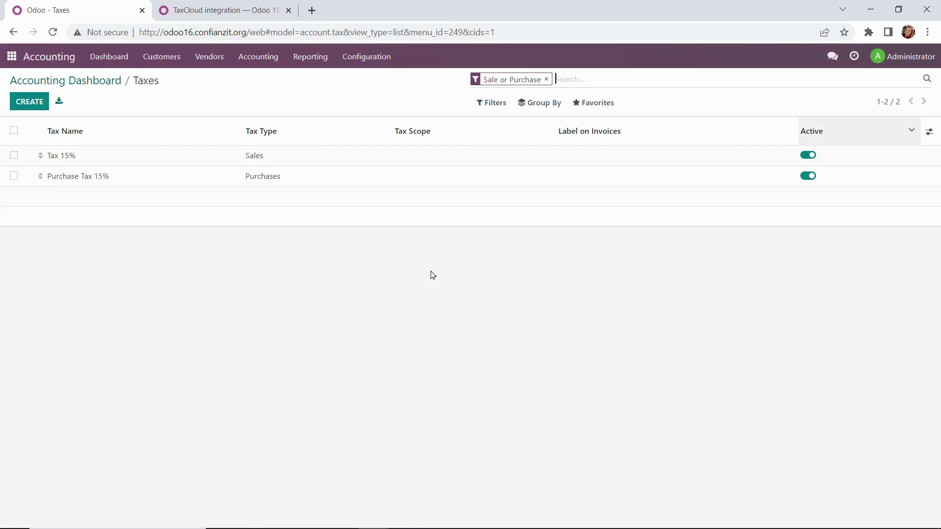
pyautogui.click(96, 87)
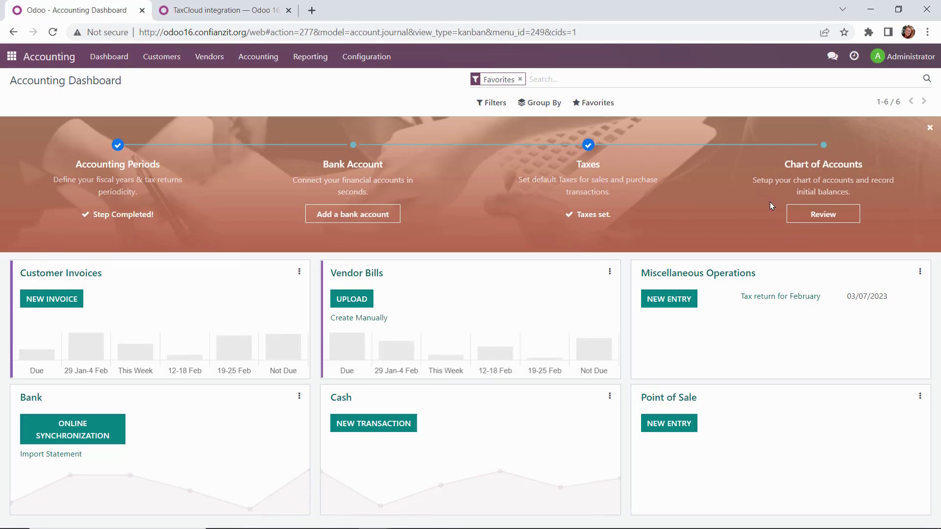
# - Scroll through the chart of accounts, then return to the apps home screen
pyautogui.click(832, 218)
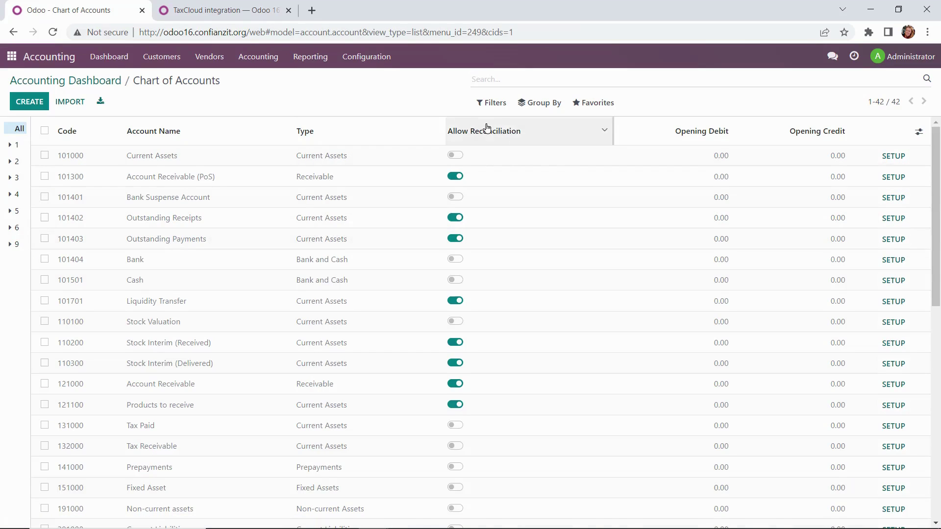
pyautogui.scroll(-5, 399, 212)
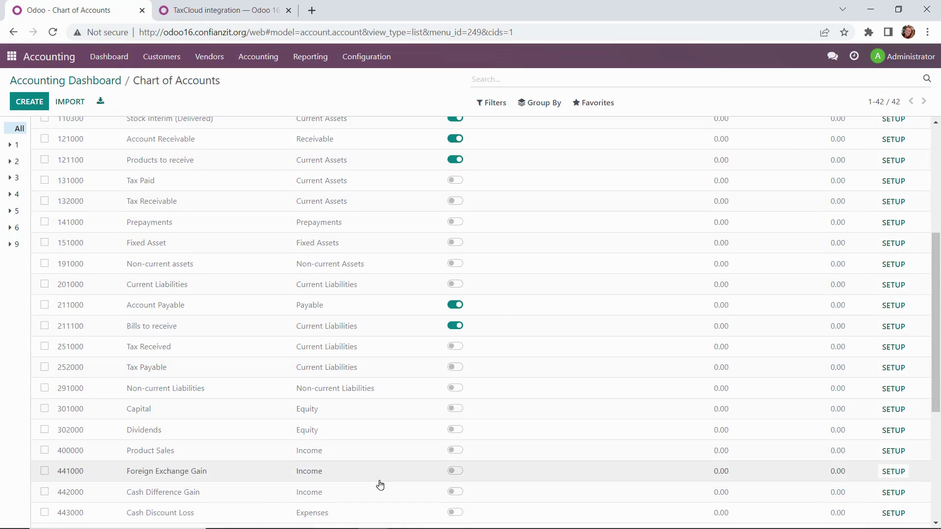
pyautogui.scroll(-5, 379, 486)
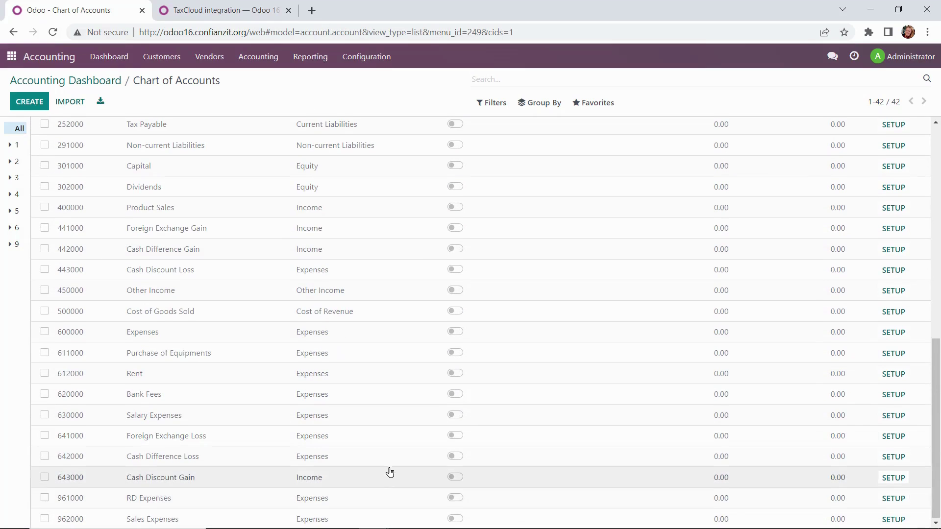
pyautogui.scroll(10, 389, 472)
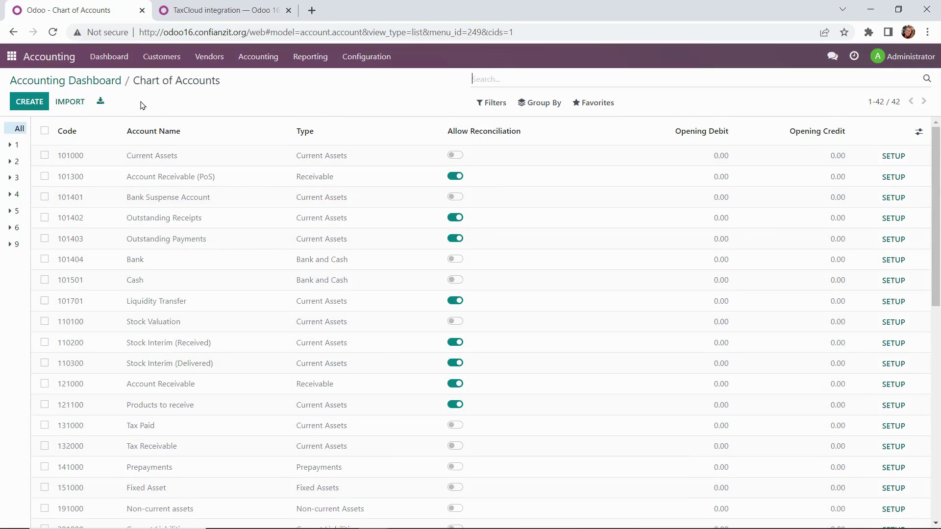
pyautogui.click(12, 60)
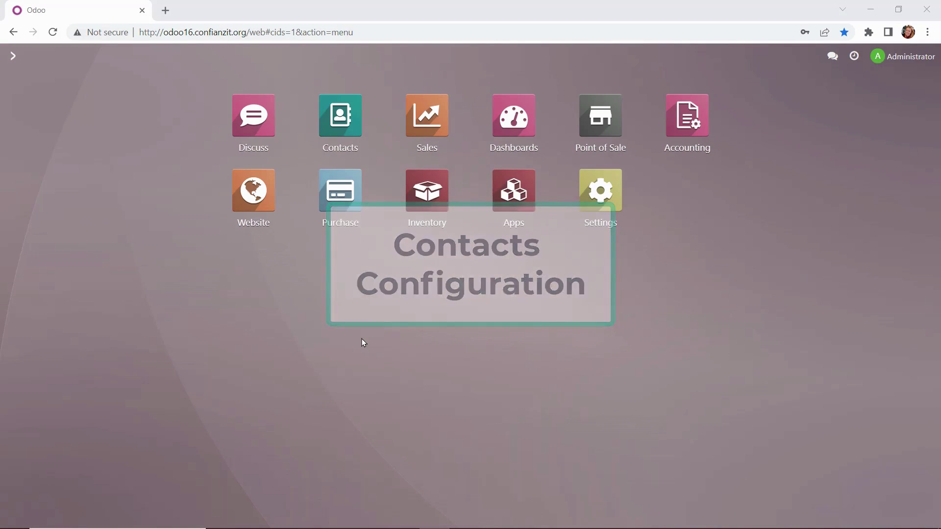
# - Open Contacts to see the Administrator and My Company entries
pyautogui.click(339, 127)
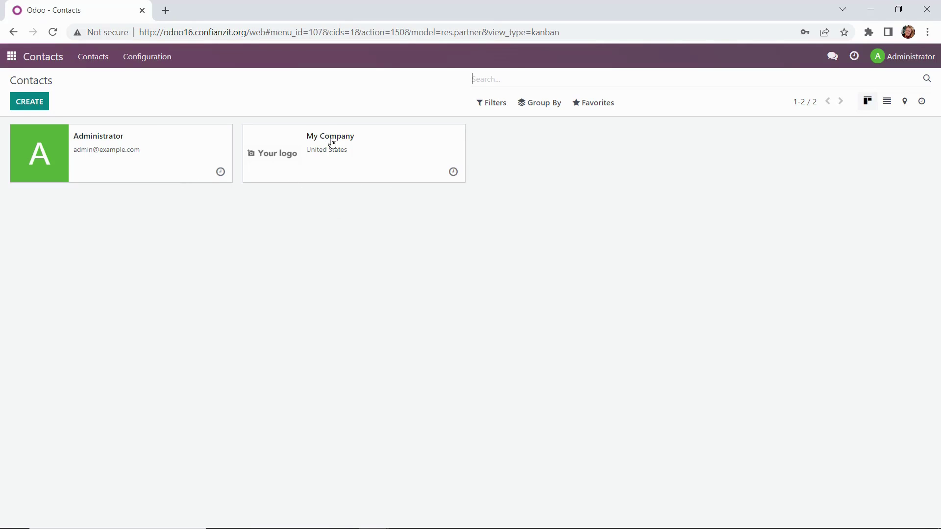
# - Rename the My Company contact to 'The Barber Shop'
pyautogui.click(345, 149)
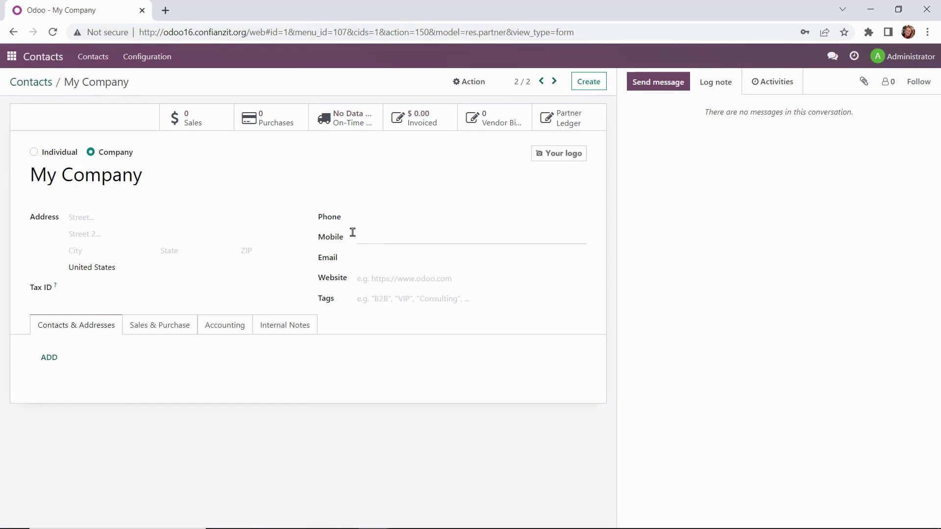
pyautogui.moveTo(31, 175); pyautogui.dragTo(216, 189)
pyautogui.press('BackSpace')
pyautogui.write('The Ba')
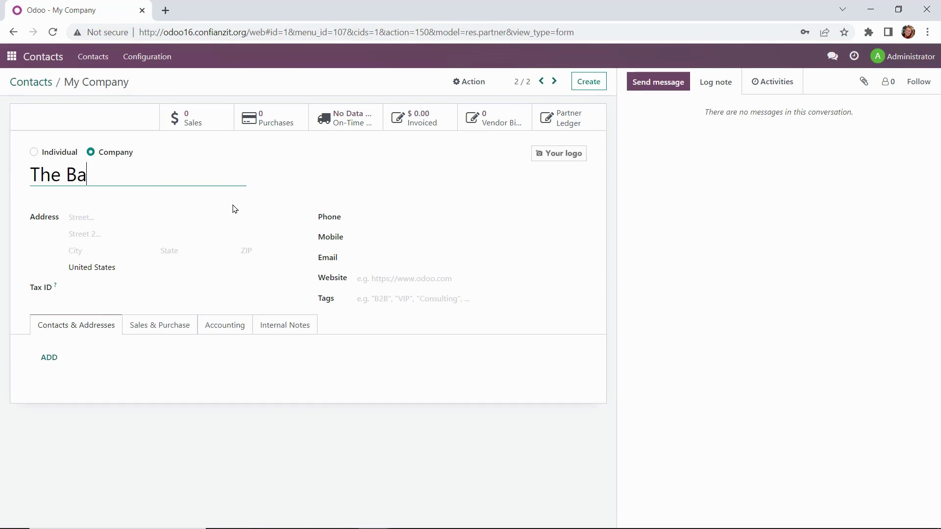
pyautogui.write('rber Shop')
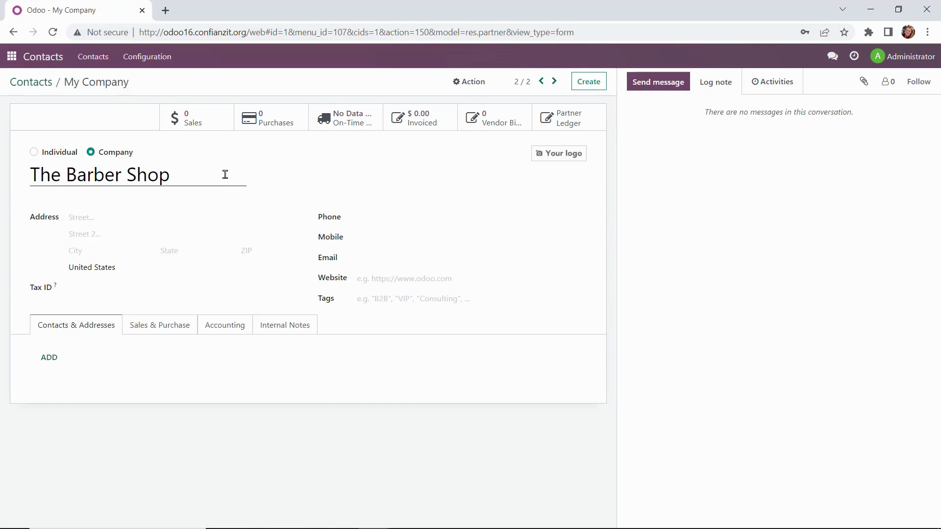
# - Enter the shop's street address in Charlotte, NC and its phone number, then save
pyautogui.click(98, 217)
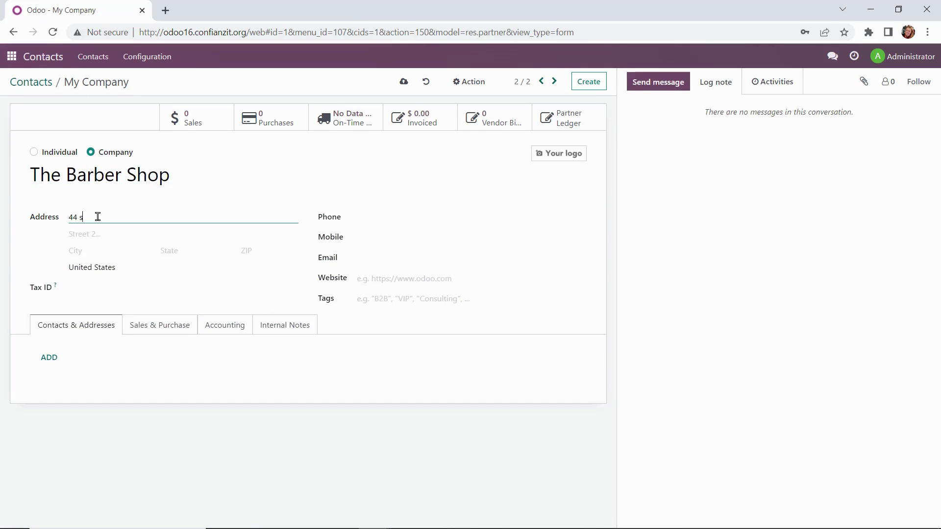
pyautogui.press('Tab')
pyautogui.press('Tab')
pyautogui.write('Charlotte')
pyautogui.press('Tab')
pyautogui.write('NC')
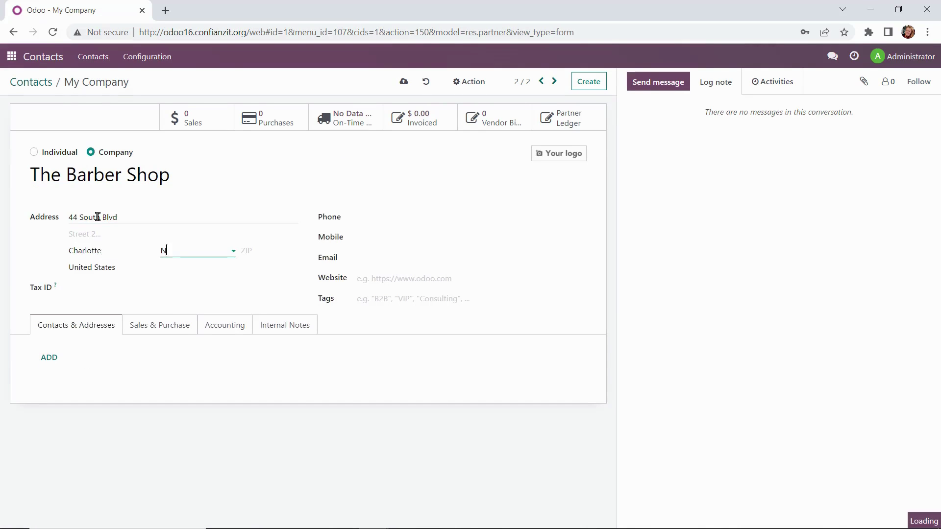
pyautogui.press('Tab')
pyautogui.click(410, 216)
pyautogui.write('704')
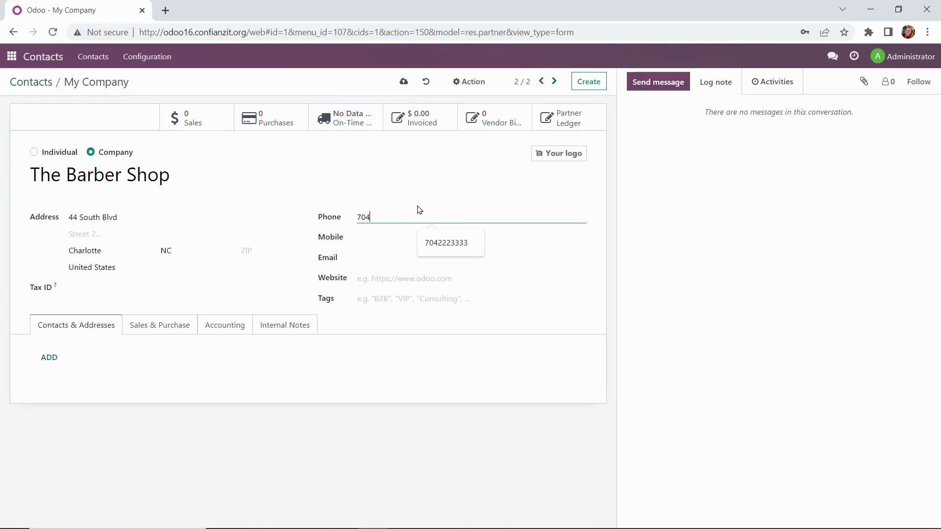
pyautogui.write('5552312')
pyautogui.hotkey('alt', 's')
# - Upload The Barber Shop image as the company logo and save the contact
pyautogui.moveTo(571, 160)
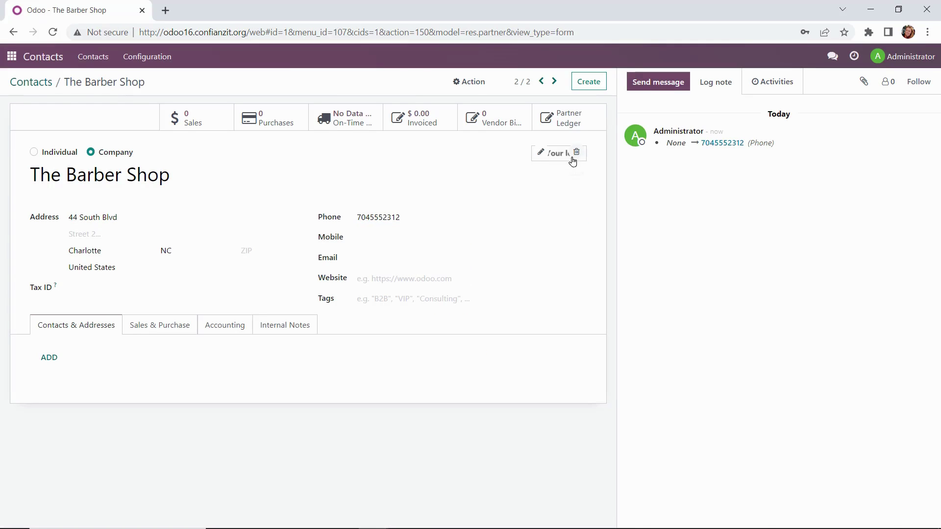
pyautogui.click(541, 153)
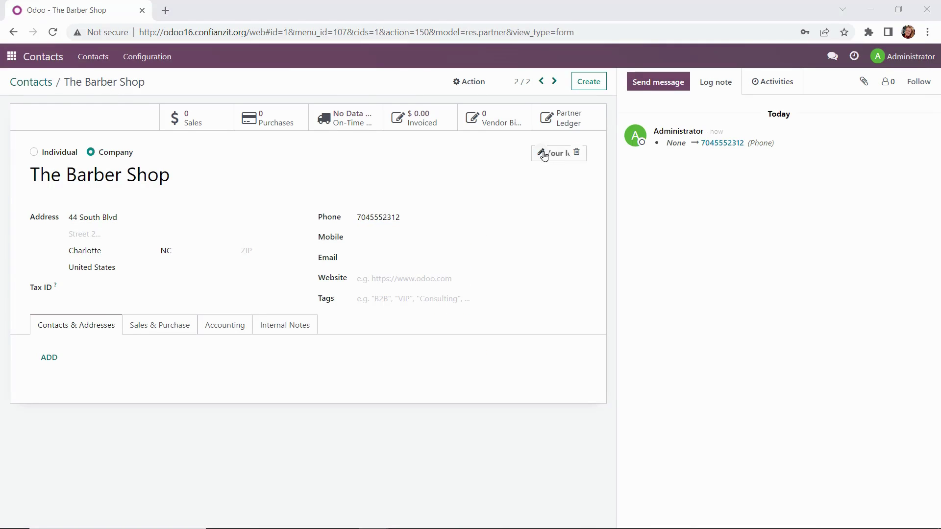
pyautogui.click(231, 118)
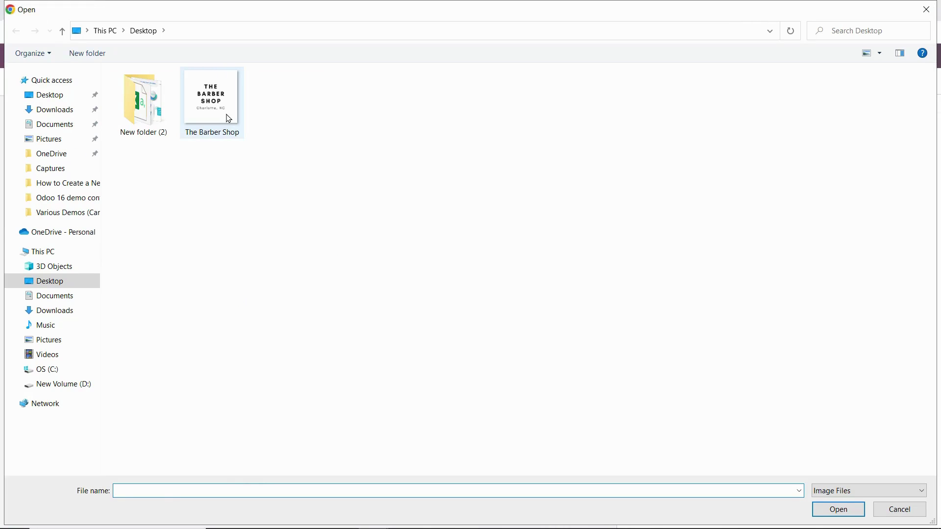
pyautogui.click(838, 510)
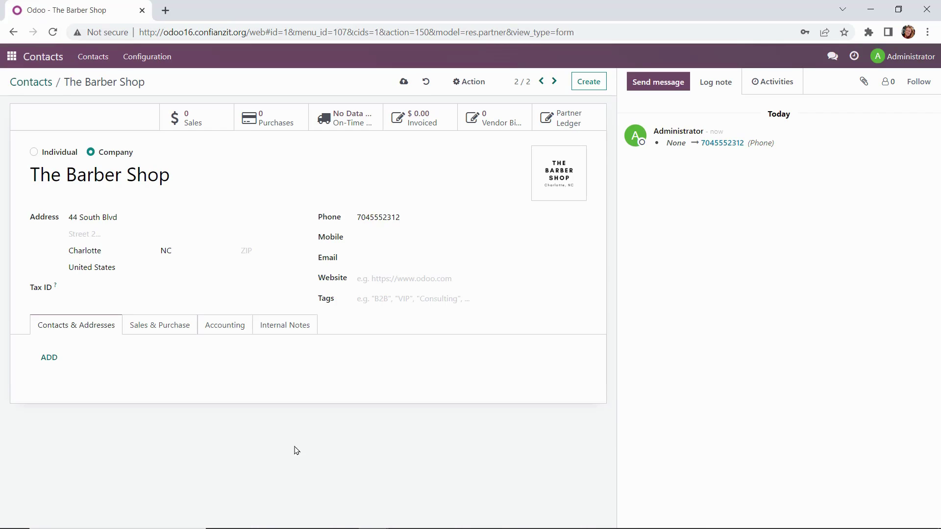
pyautogui.click(24, 88)
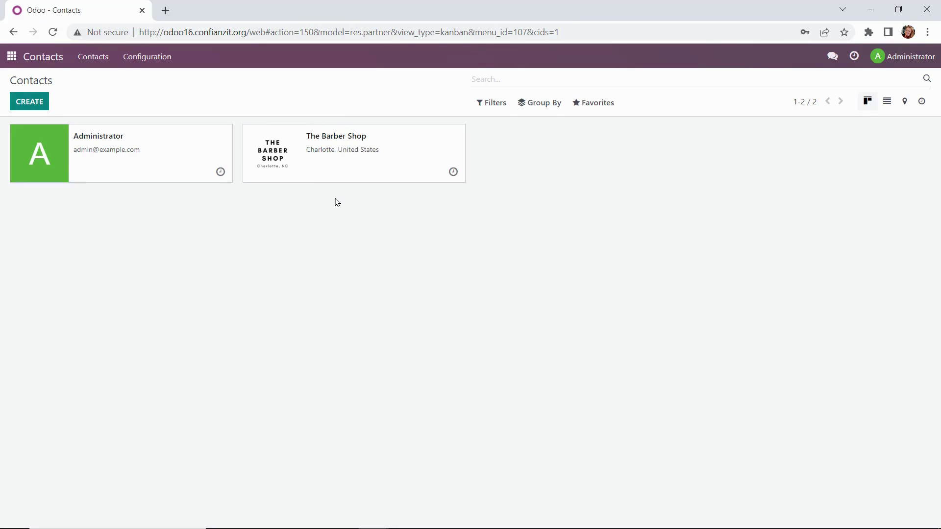
# - Create a new contact 'Private Label Hair Care' with its street address in Charlotte, NC
pyautogui.click(21, 105)
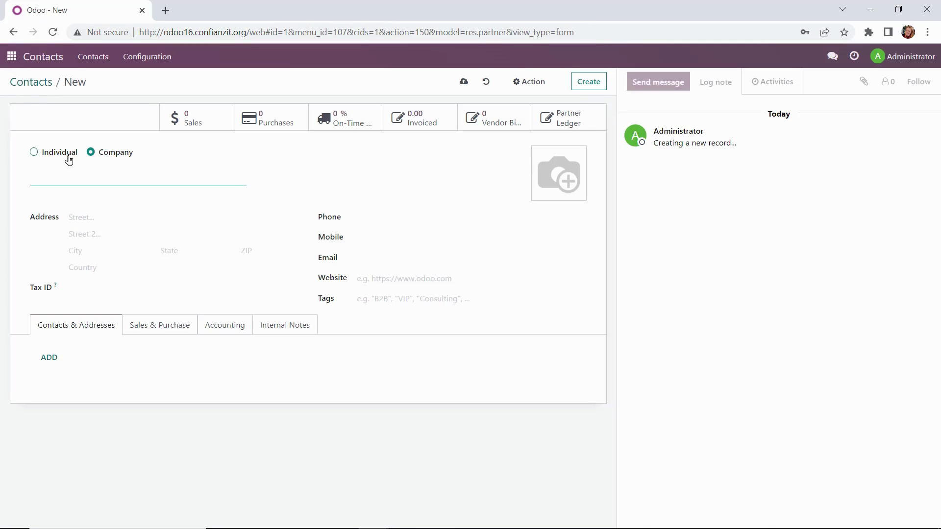
pyautogui.write('Private Label Hair Care')
pyautogui.press('Tab')
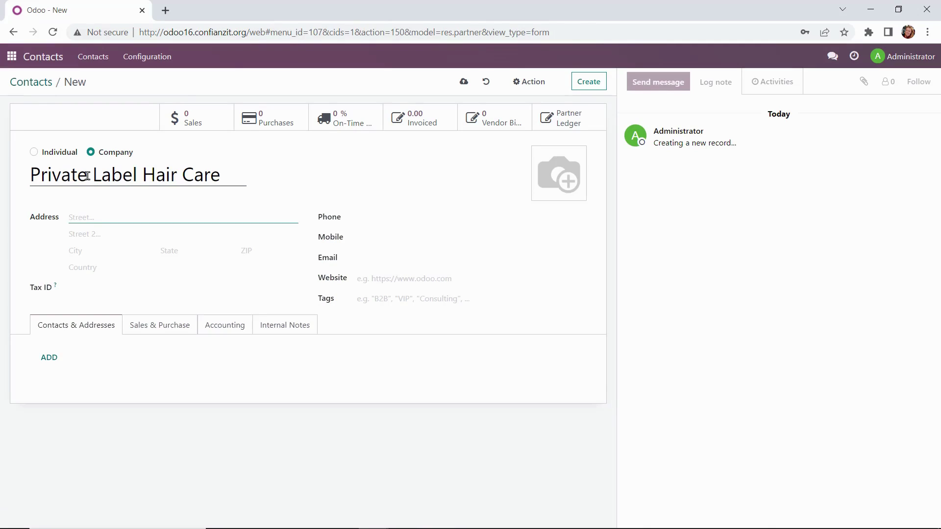
pyautogui.press('Tab')
pyautogui.write('Charl')
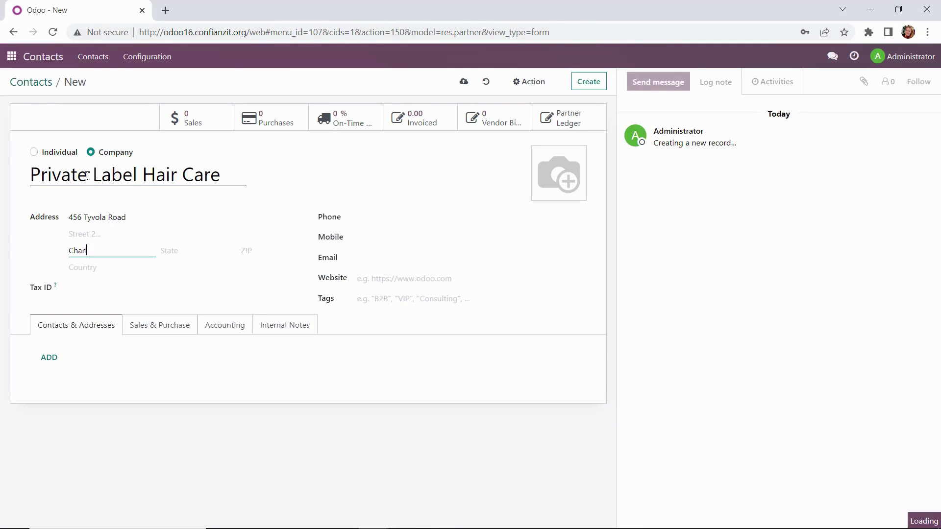
pyautogui.write('otte')
pyautogui.press('Tab')
pyautogui.write('NC')
pyautogui.press('Tab')
# - Set the country to United States and enter the company's phone number
pyautogui.click(85, 267)
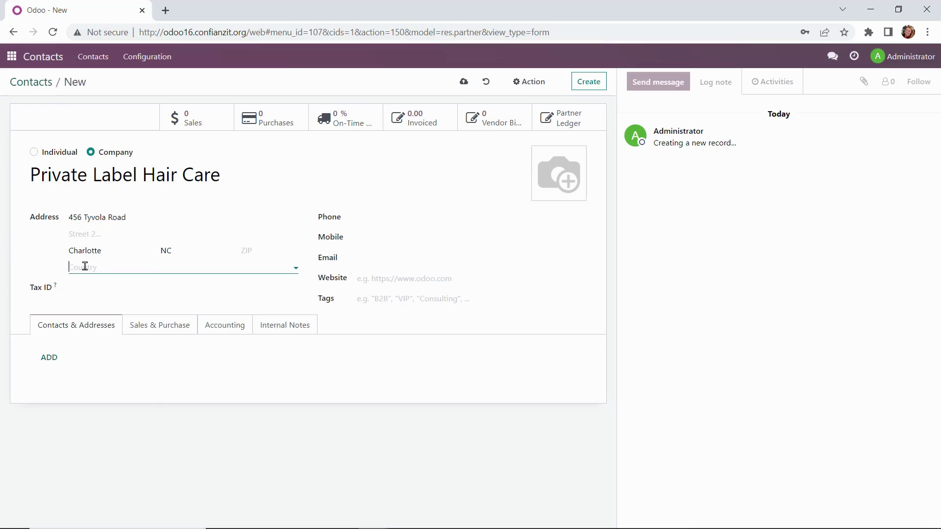
pyautogui.write('united')
pyautogui.click(108, 317)
pyautogui.click(408, 217)
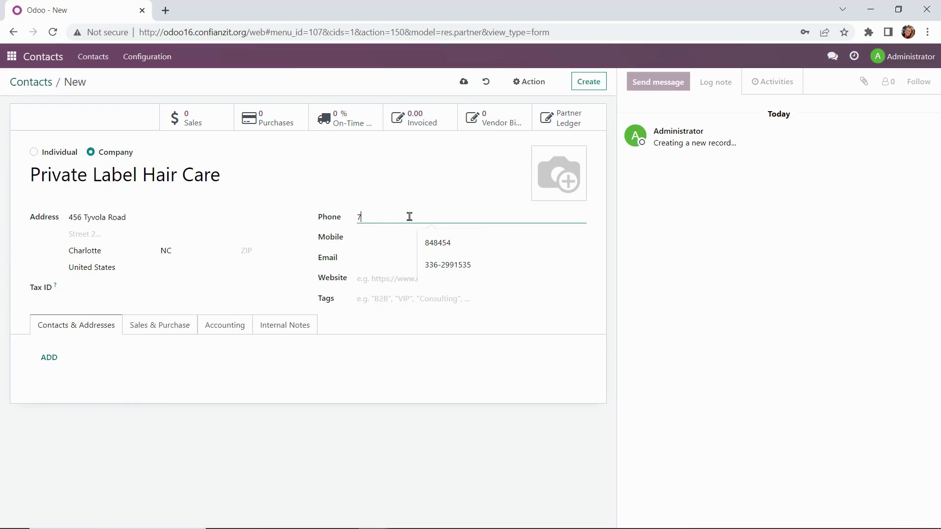
pyautogui.write('70422223333')
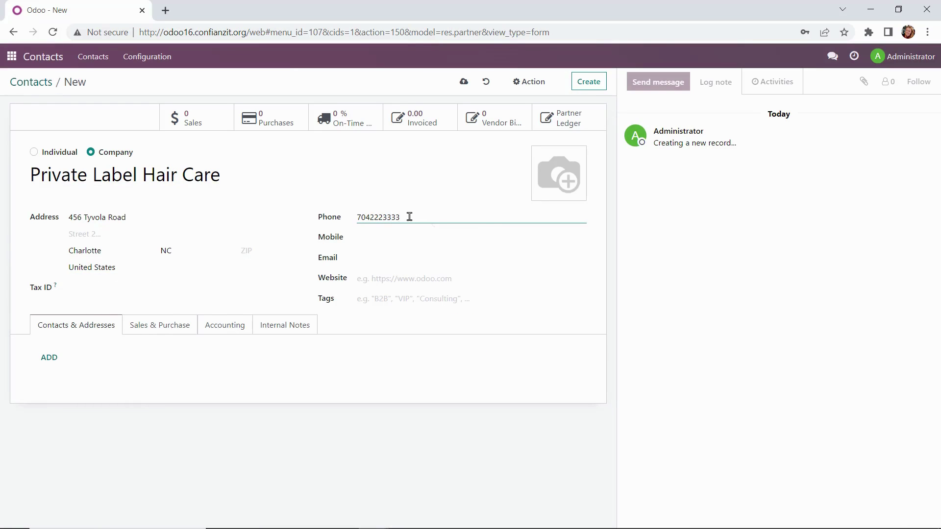
pyautogui.press('Tab')
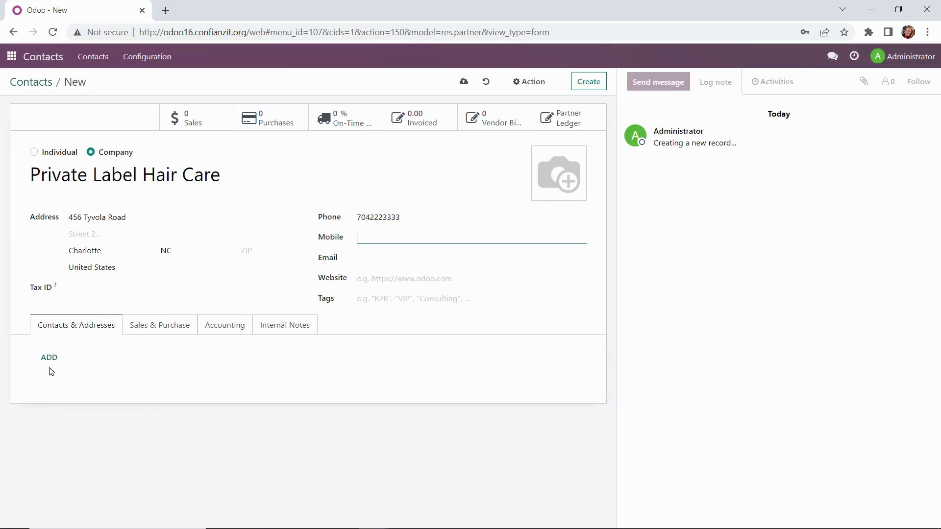
# - Add a linked contact person with full name, title Mister, job Account Manager and phone number
pyautogui.click(49, 357)
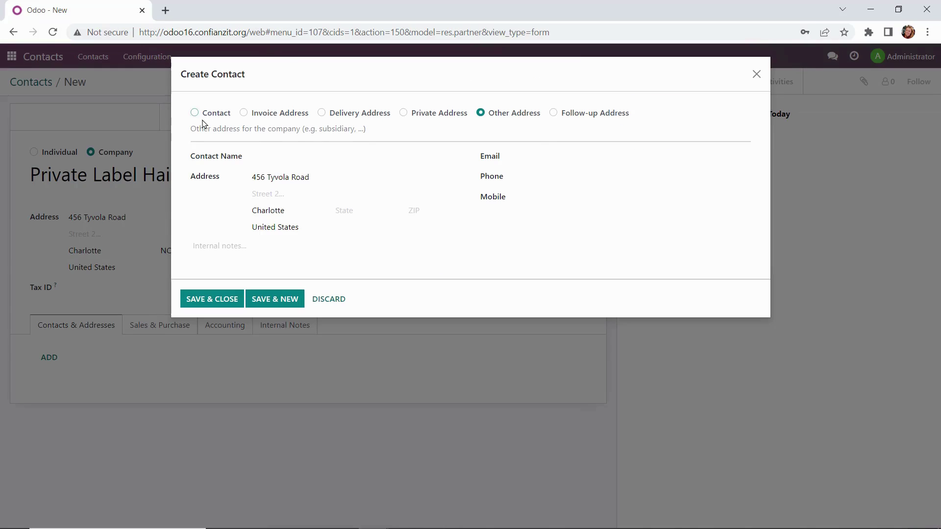
pyautogui.click(196, 115)
pyautogui.click(289, 157)
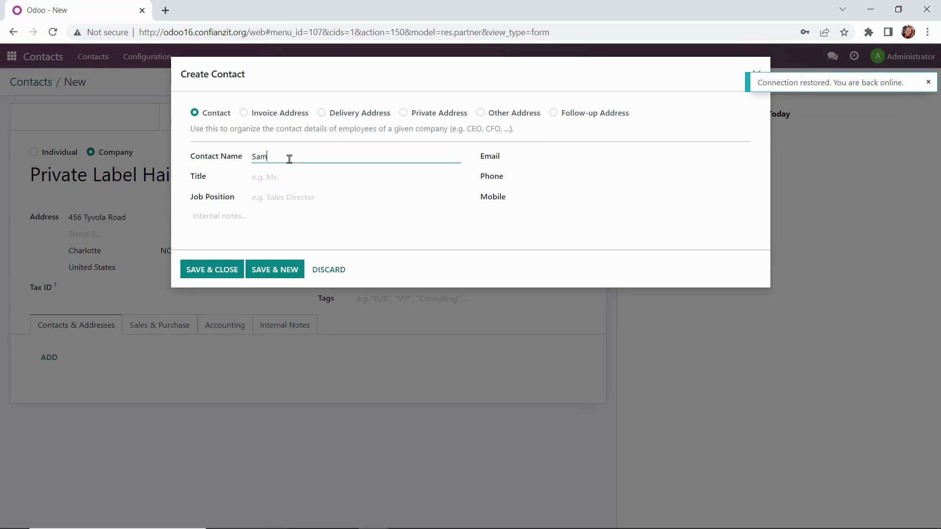
pyautogui.click(290, 175)
pyautogui.write('Mist')
pyautogui.press('Return')
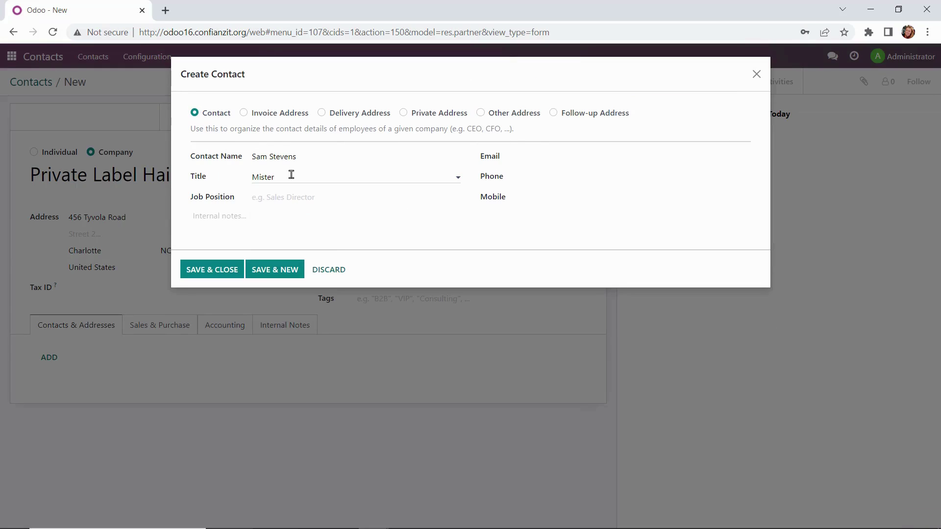
pyautogui.press('Tab')
pyautogui.write('ount Manager')
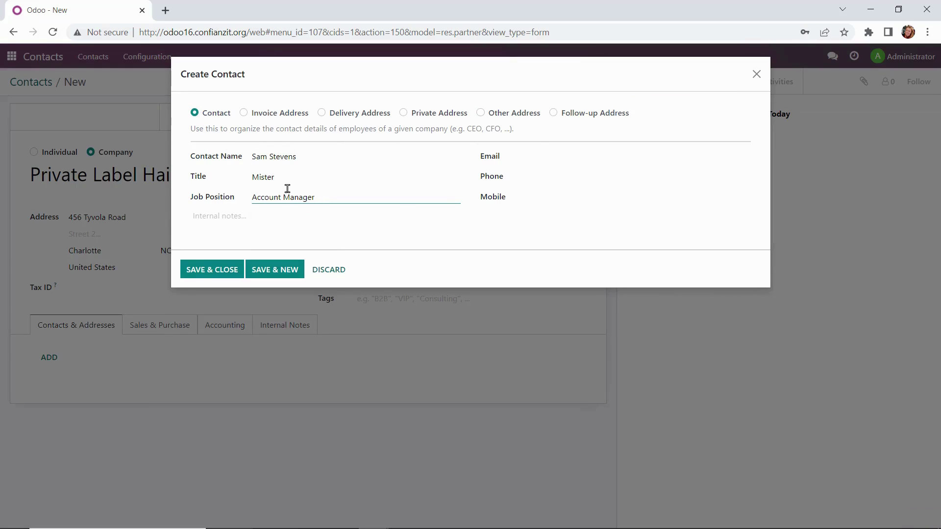
pyautogui.press('Tab')
pyautogui.press('Tab')
pyautogui.write('704555')
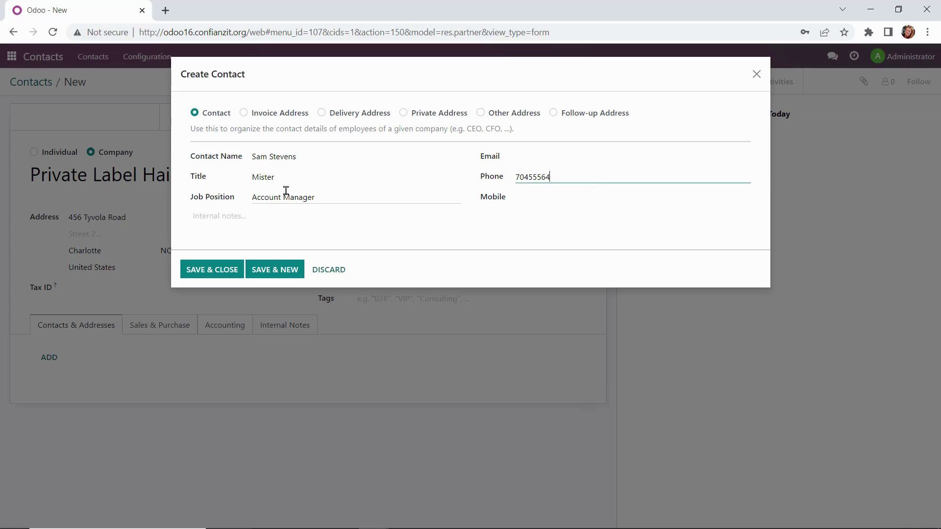
pyautogui.write('6454')
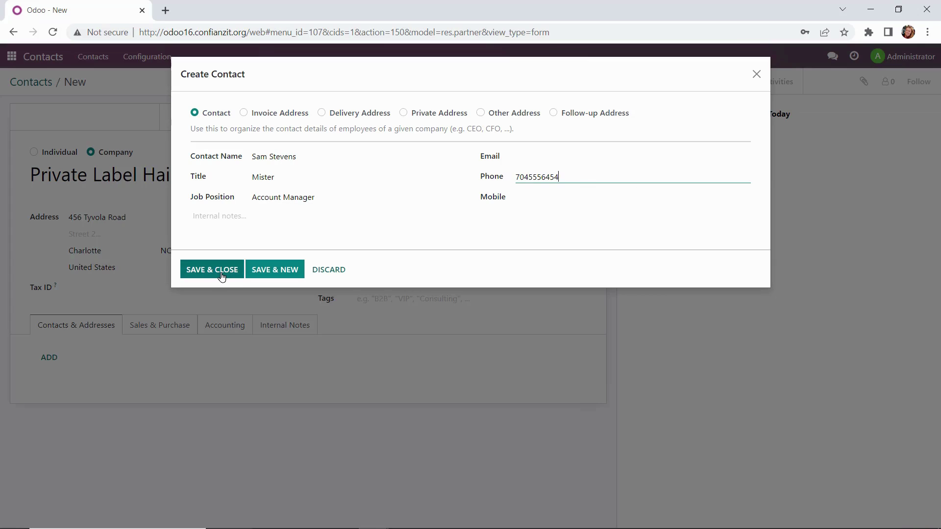
pyautogui.click(221, 276)
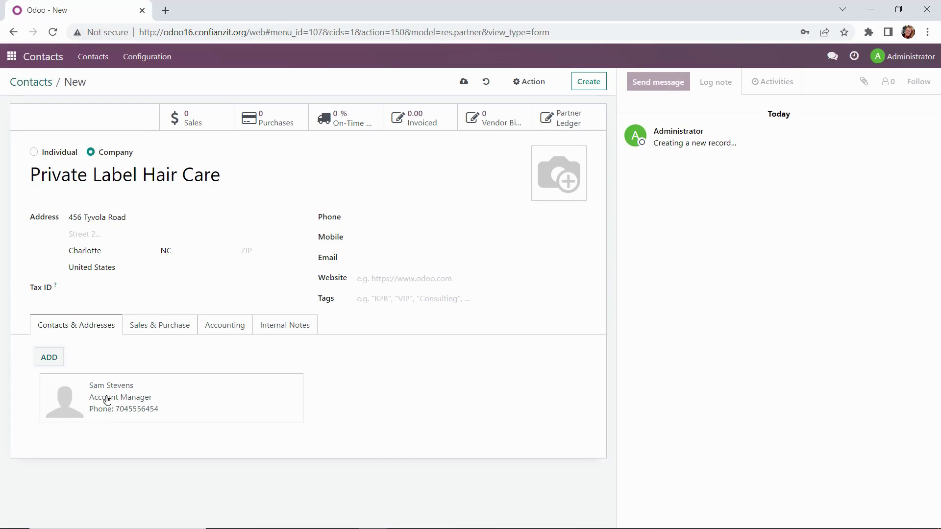
# - Set Private Label Hair Care's purchase payment terms to 30 Days, then review its accounting accounts
pyautogui.click(158, 330)
pyautogui.scroll(-3, 163, 332)
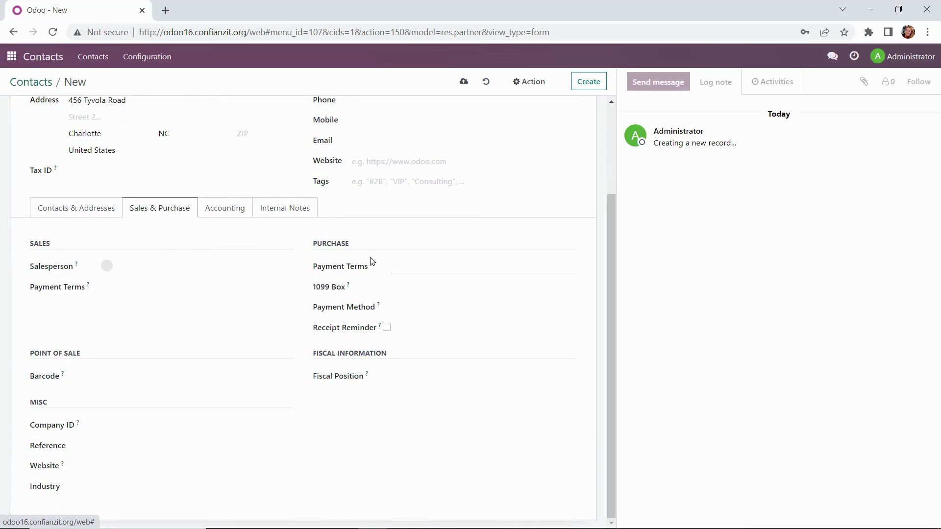
pyautogui.click(449, 264)
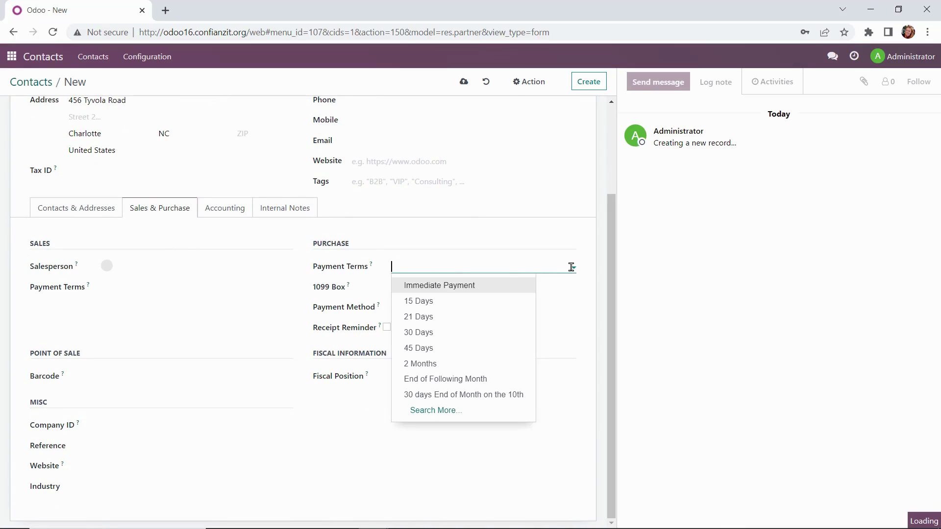
pyautogui.click(454, 333)
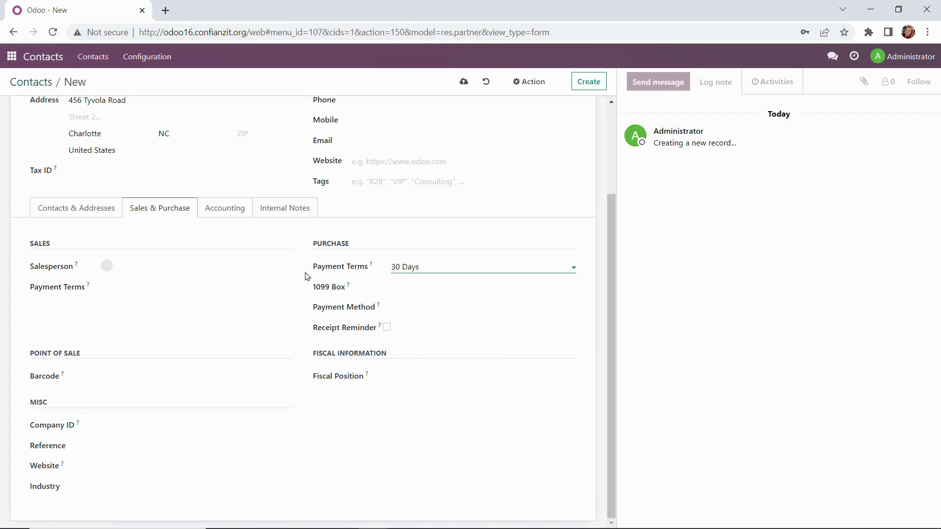
pyautogui.click(220, 213)
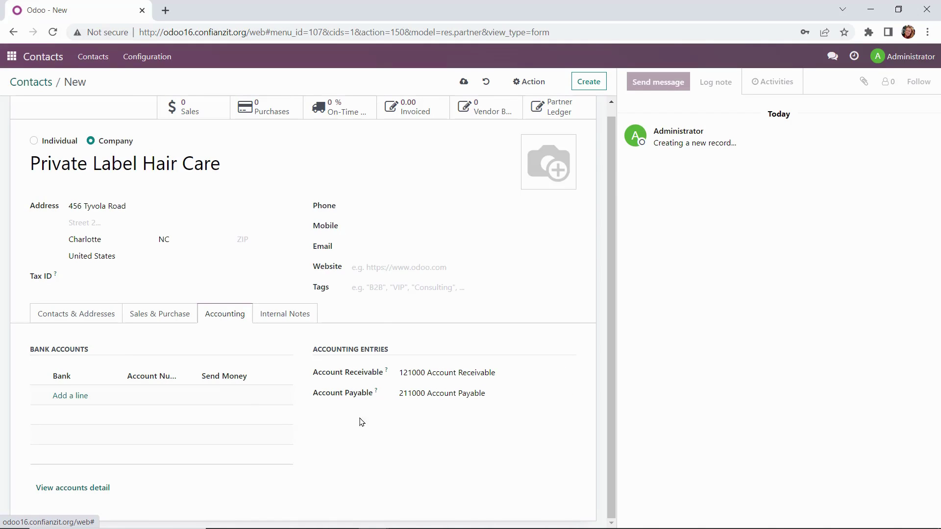
# - Leave the sales order warning at No Message and save the Private Label Hair Care record
pyautogui.click(284, 321)
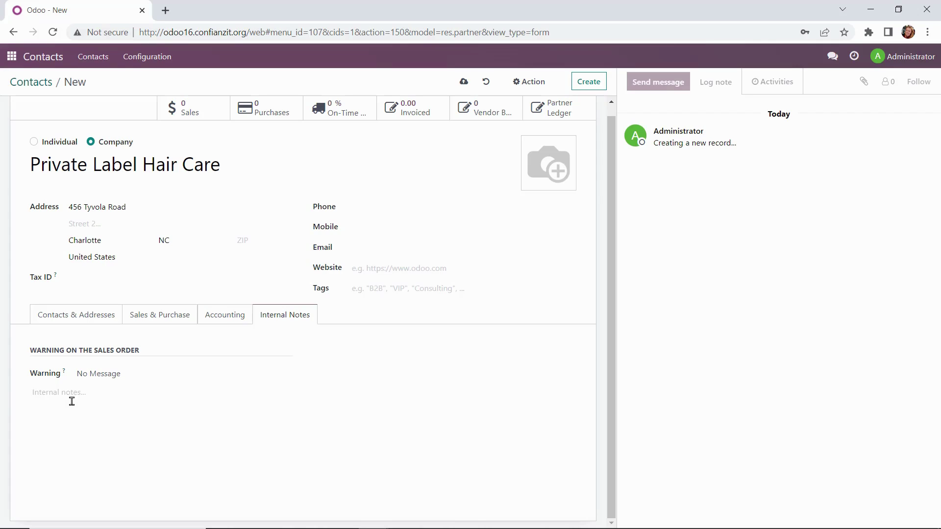
pyautogui.click(138, 378)
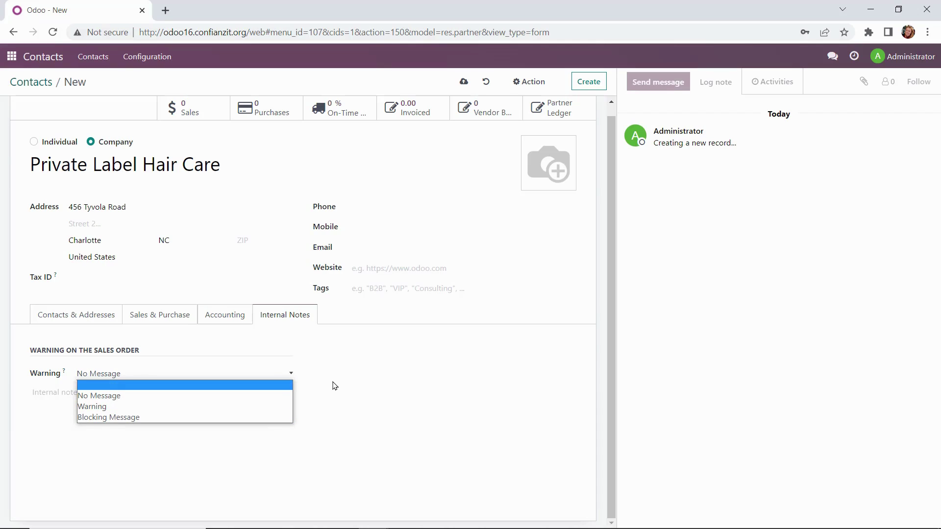
pyautogui.click(334, 386)
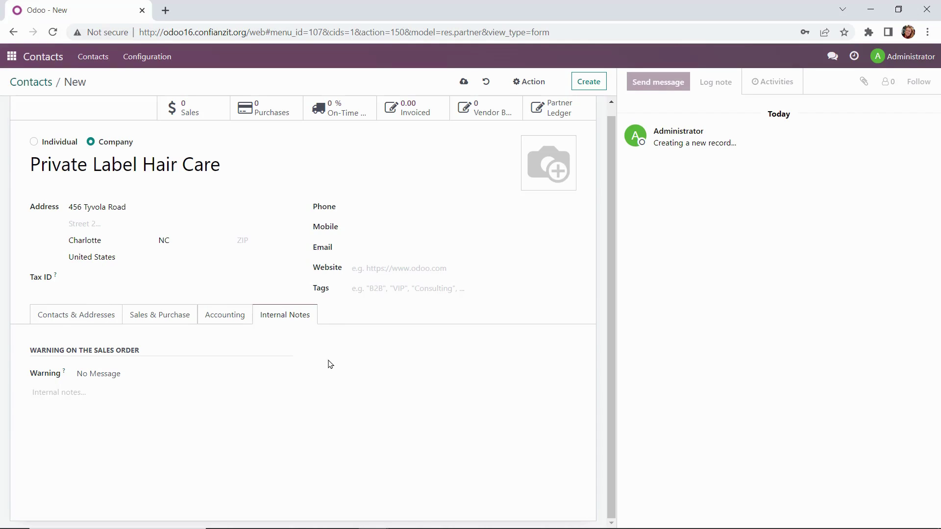
pyautogui.scroll(1, 294, 344)
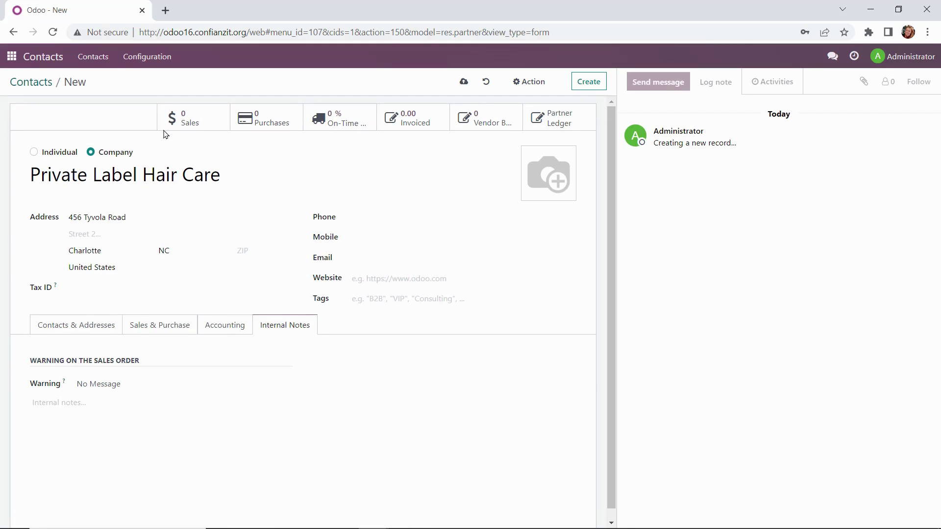
pyautogui.click(464, 83)
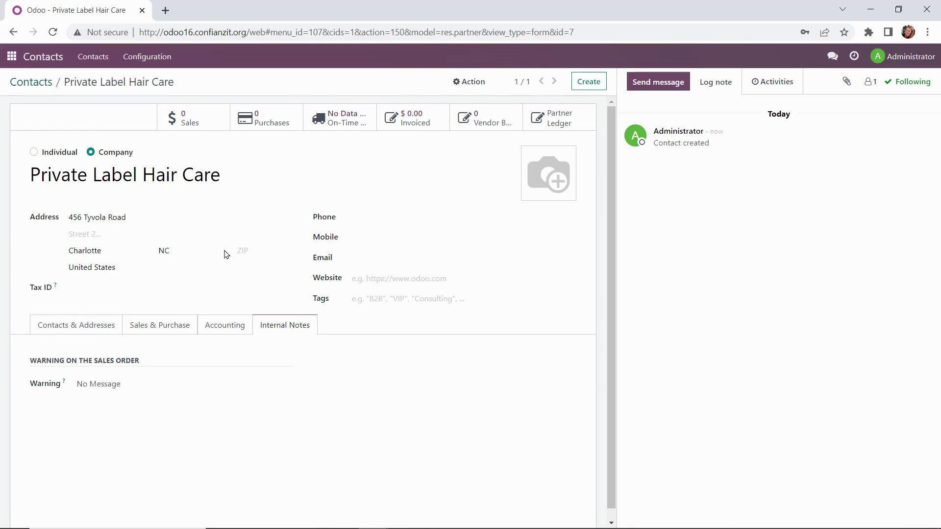
# - Return to the Contacts kanban view via the breadcrumb
pyautogui.click(34, 84)
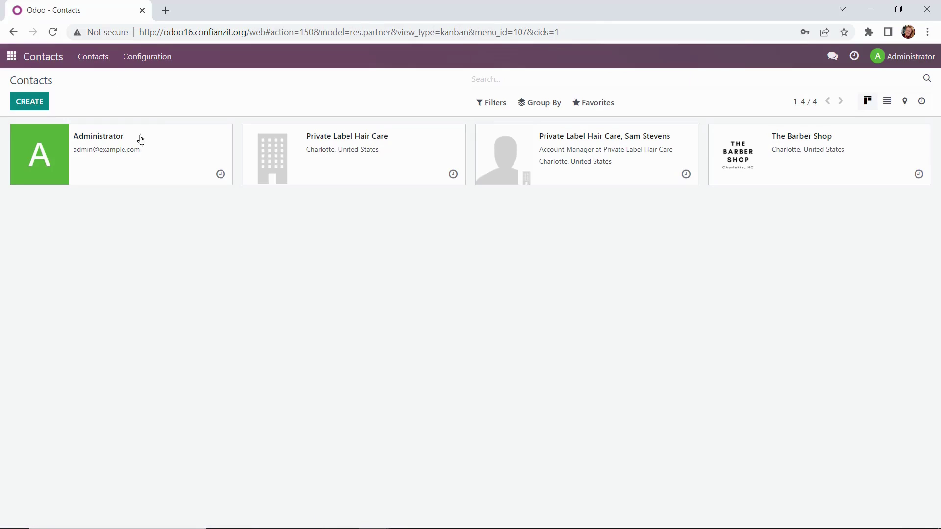